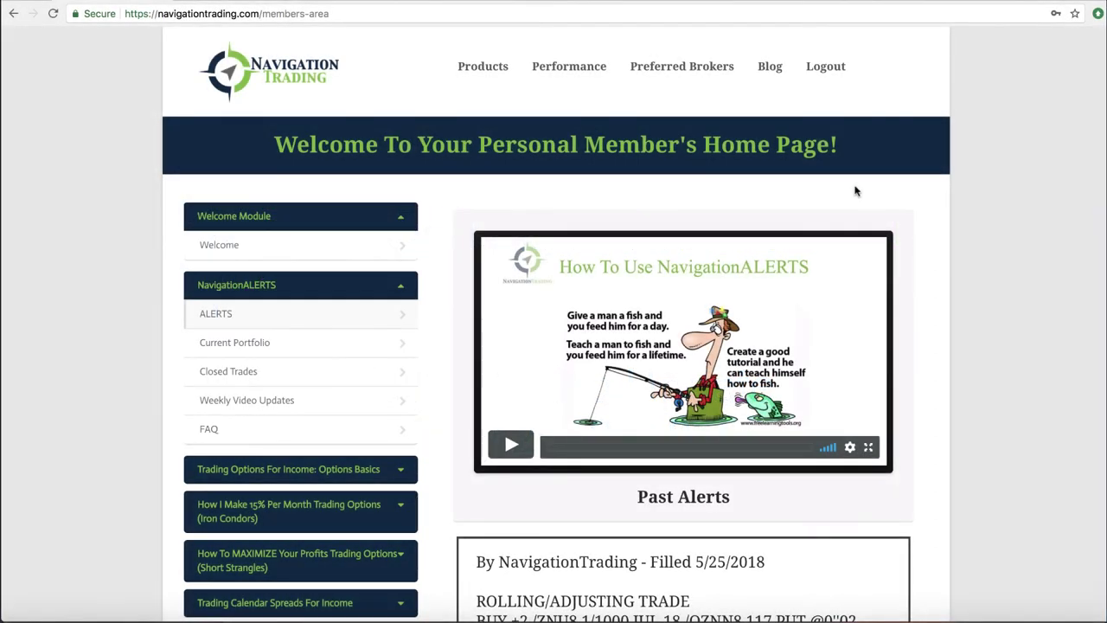
Look through the past alerts down to the EWZ strangle and IWM vertical trades filled 5/21/2018.
scroll(835, 300, "down", 15)
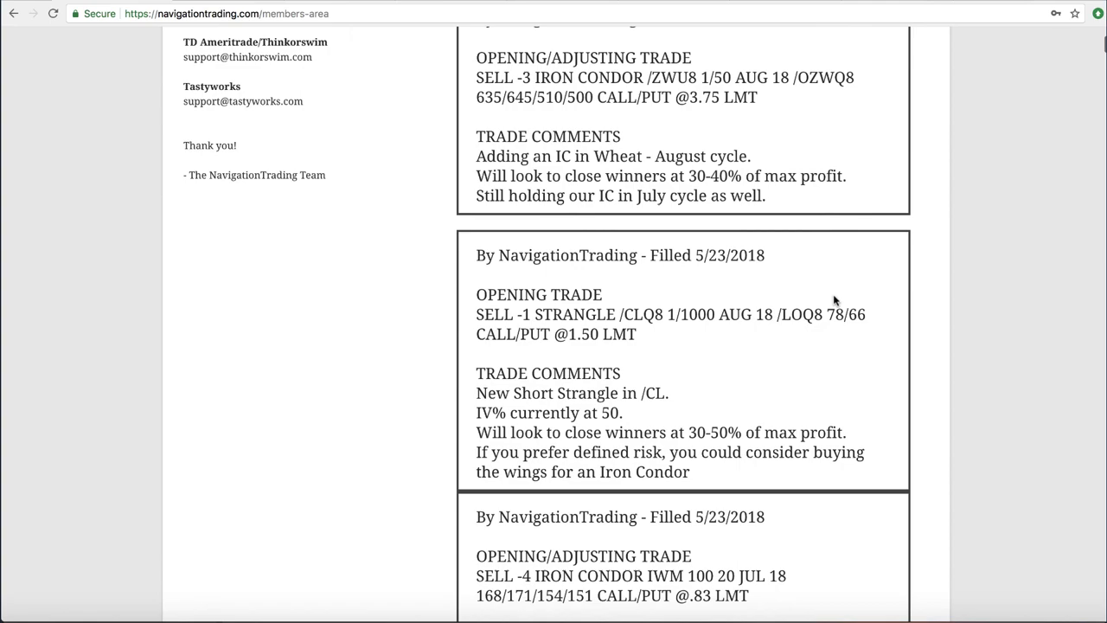
scroll(834, 300, "down", 12)
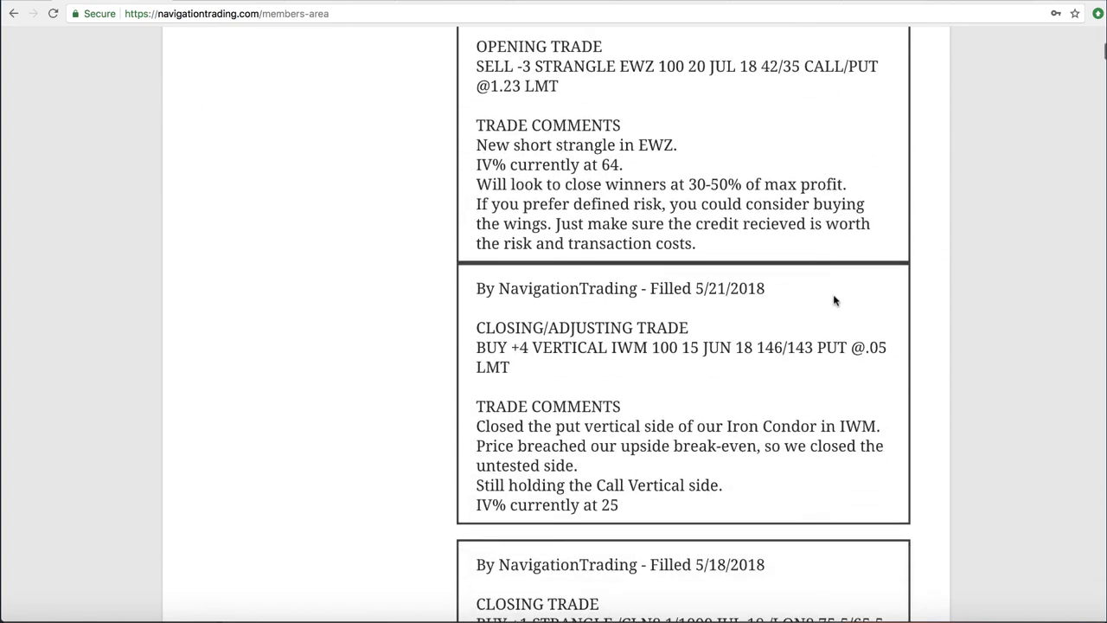
scroll(835, 301, "down", 2)
scroll(835, 300, "up", 4)
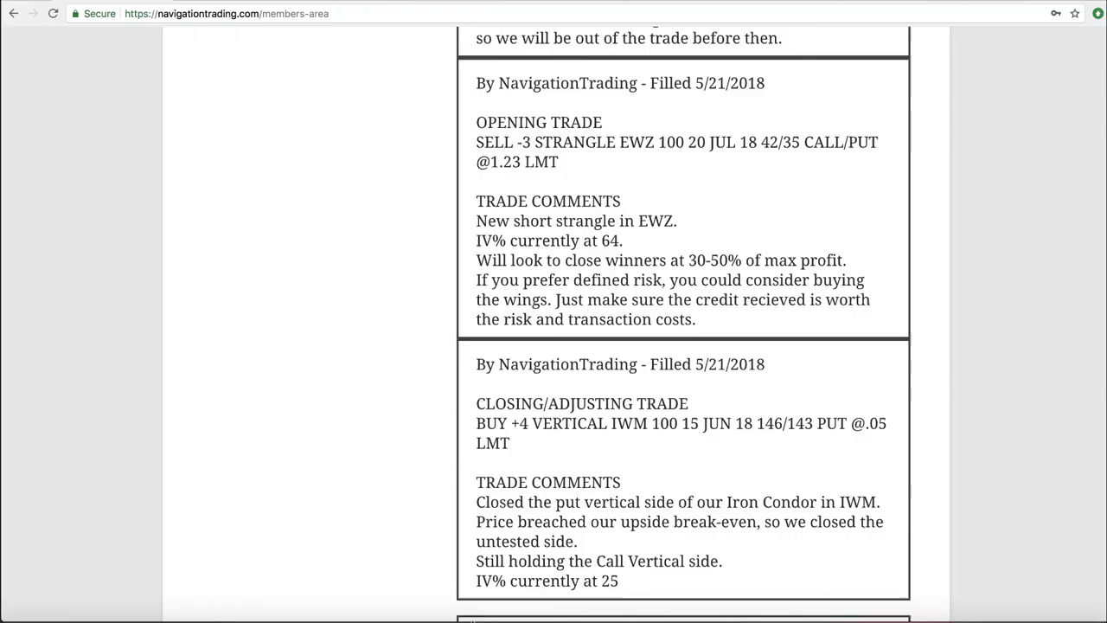
Switch to thinkorswim, show the IWM risk profile and enlarge the list of positions below it.
left_click(432, 616)
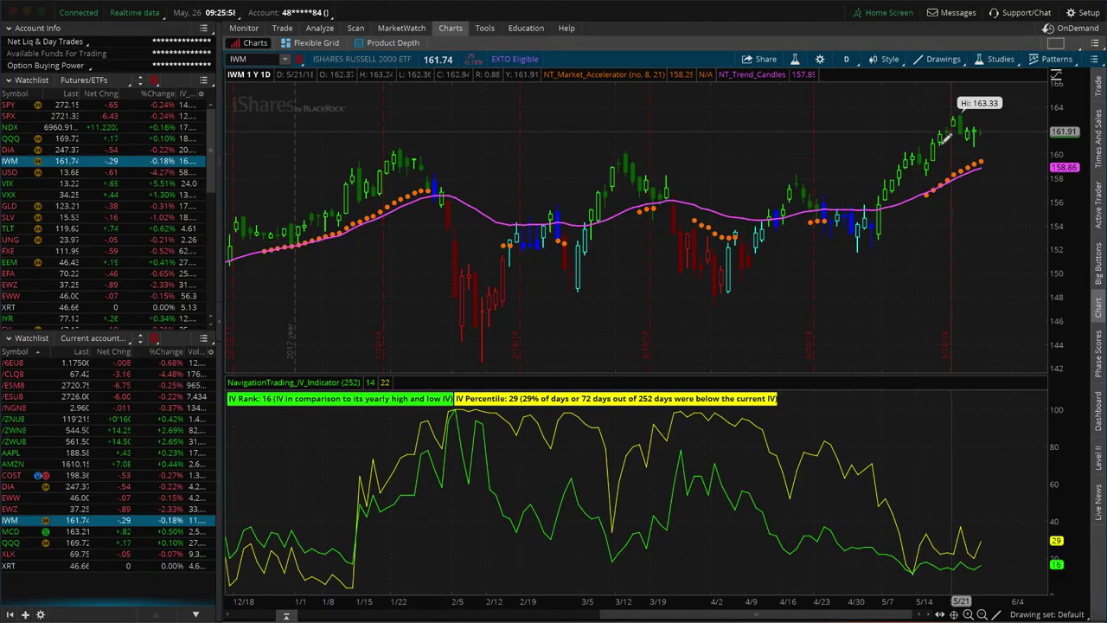
left_click(319, 28)
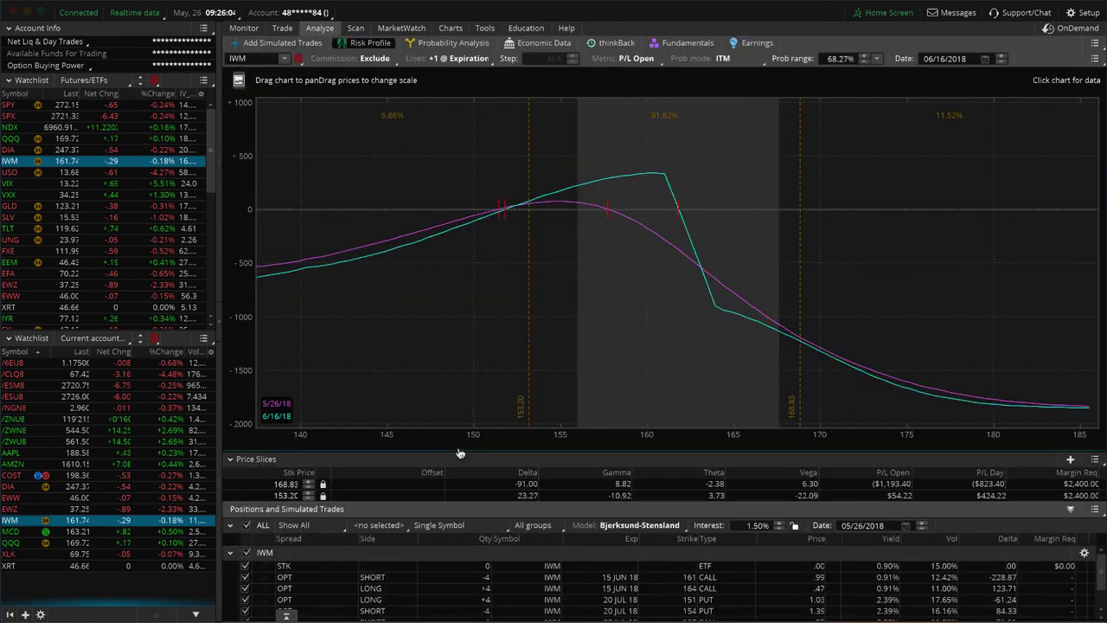
left_click_drag(458, 450, 459, 388)
Exclude the four 20 JUL 18 option legs from the IWM risk profile to view the June call vertical alone.
left_click(245, 537)
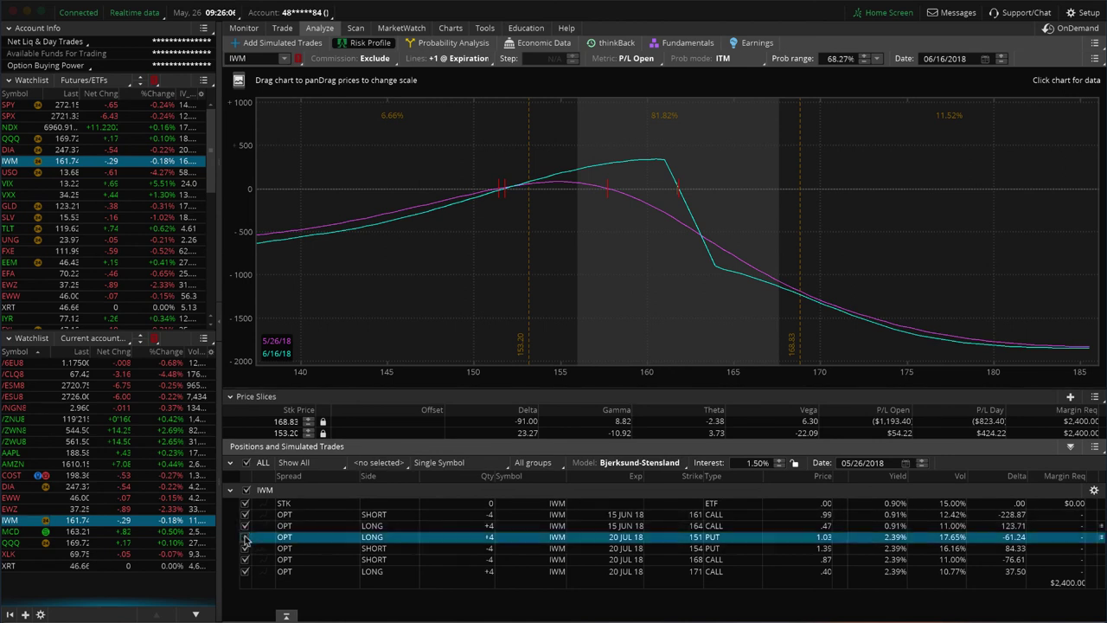
left_click(245, 547)
left_click(246, 559)
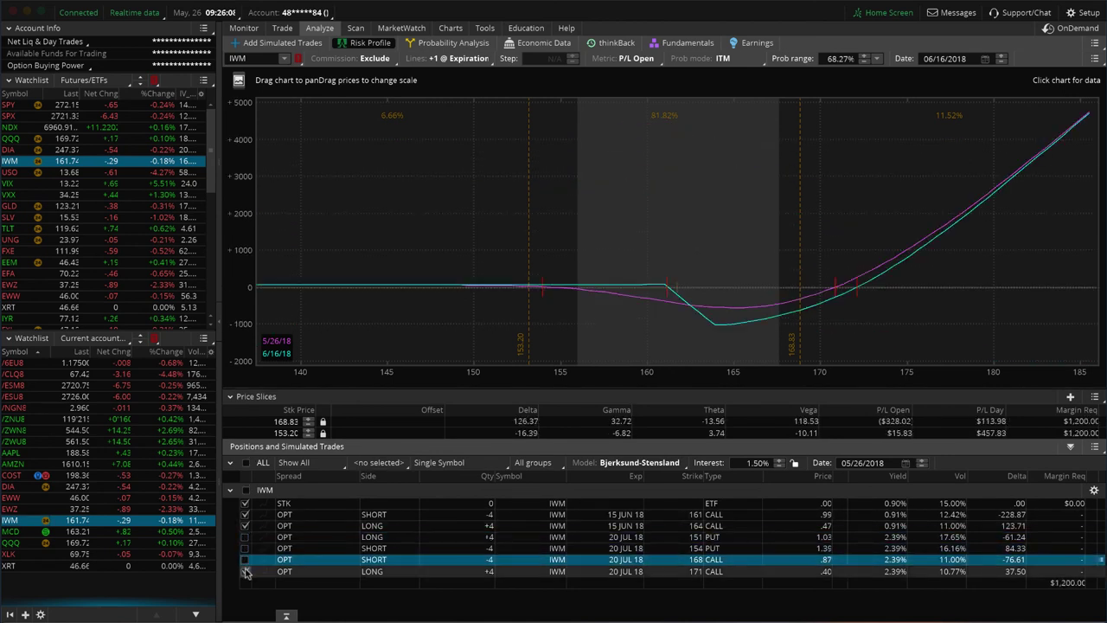
left_click(246, 572)
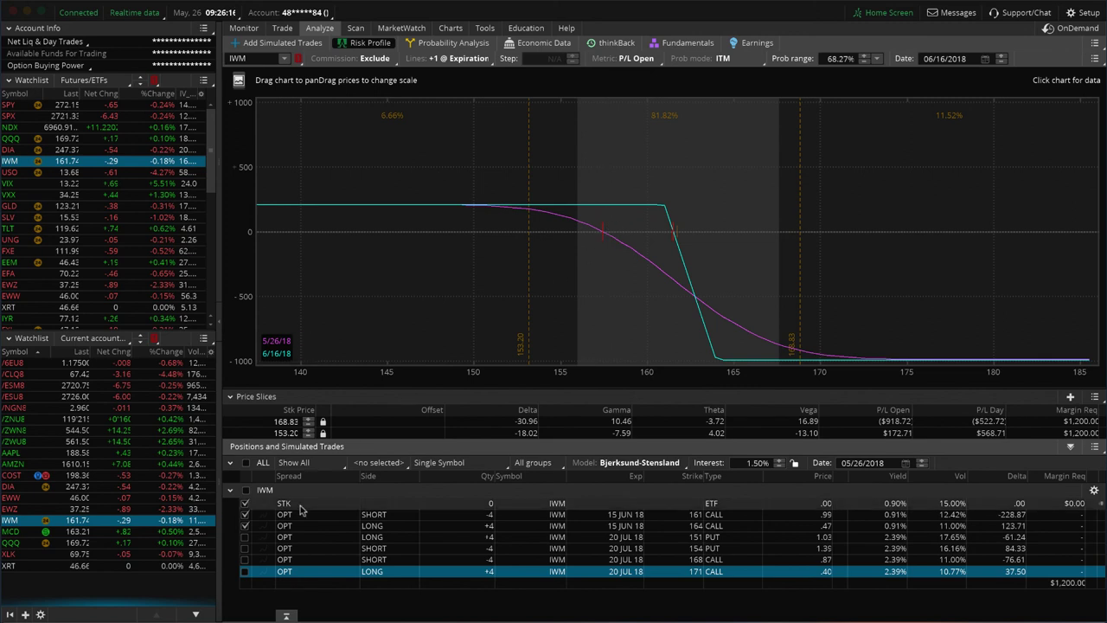
Plot only the July iron condor for IWM by excluding both 15 JUN 18 calls and including the four 20 JUL 18 legs.
left_click(245, 516)
left_click(245, 525)
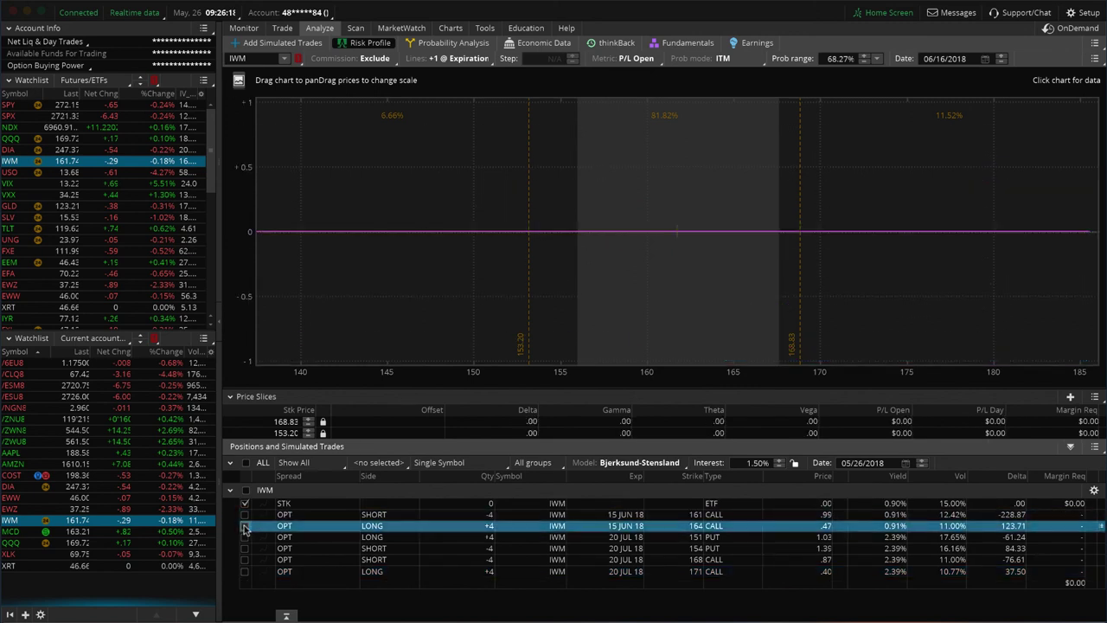
left_click(245, 537)
left_click(244, 548)
left_click(245, 559)
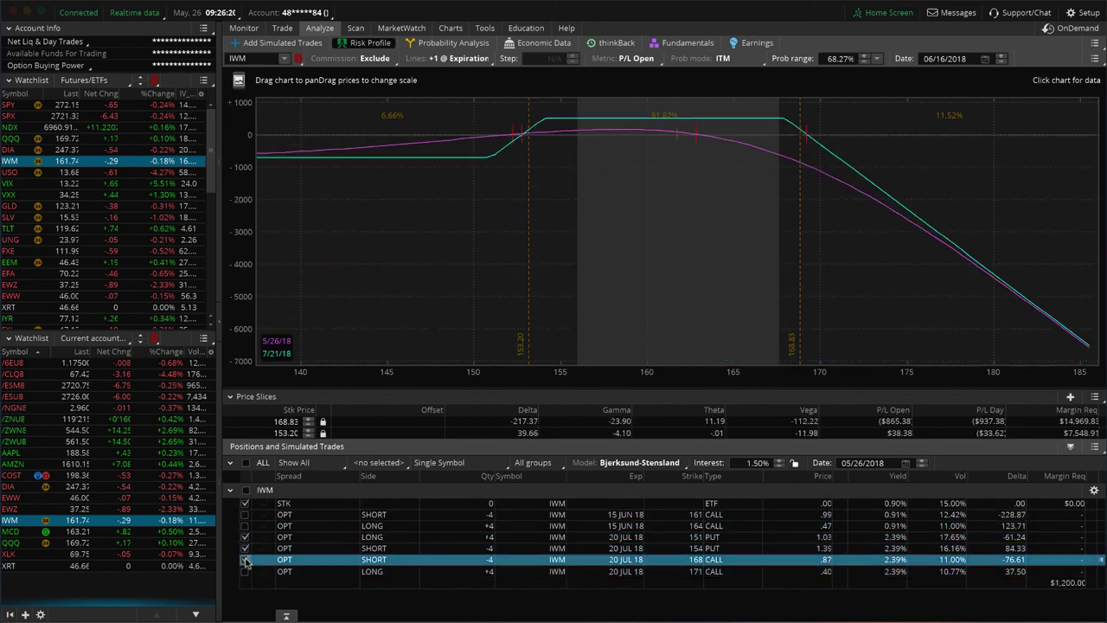
left_click(245, 571)
left_click(245, 571)
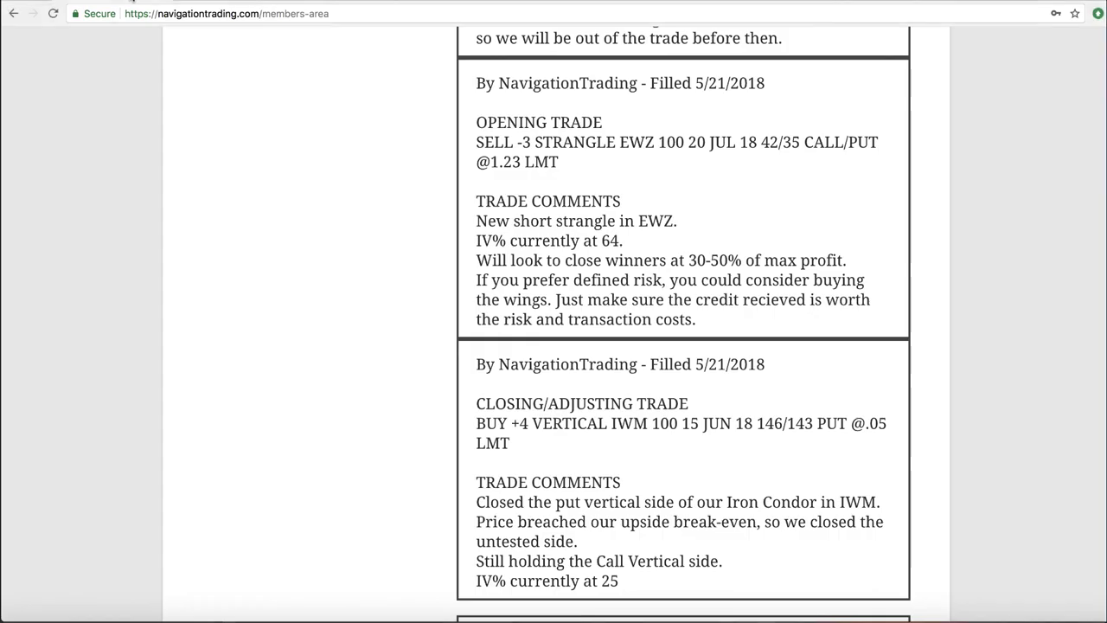
Highlight the IV% line in the EWZ strangle alert on the members page, and show the EWZ risk profile in thinkorswim.
scroll(506, 294, "up", 3)
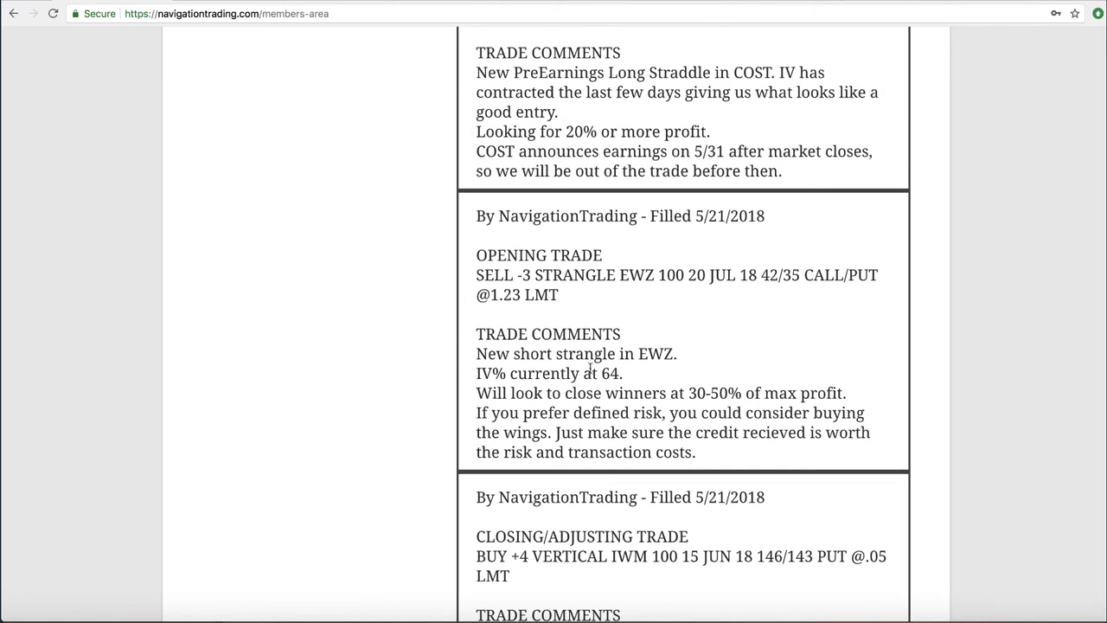
left_click_drag(477, 374, 633, 386)
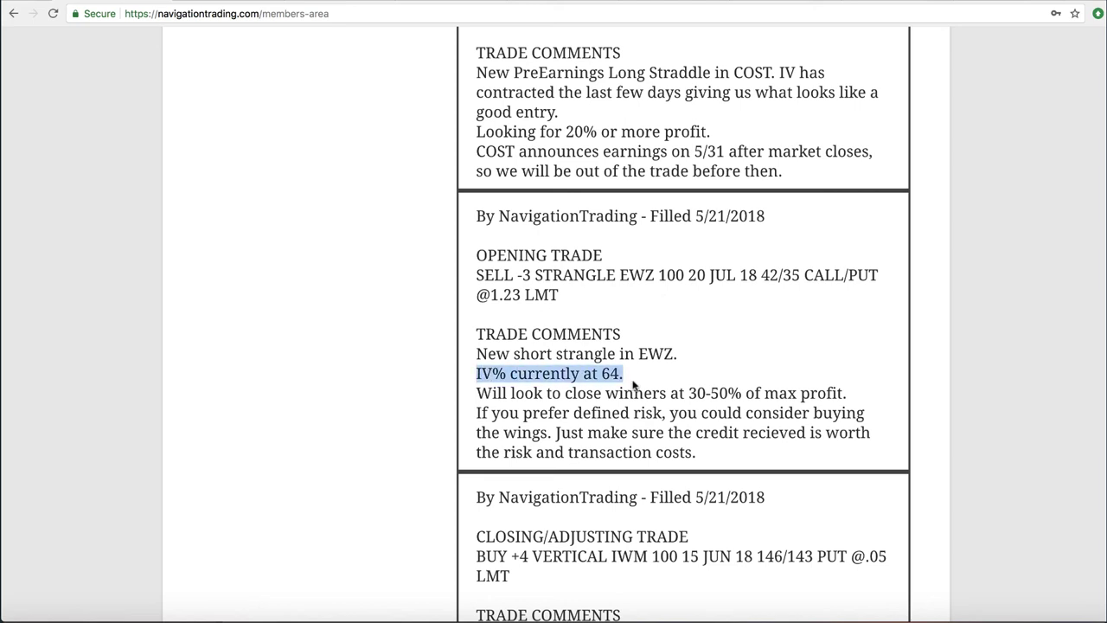
left_click(445, 608)
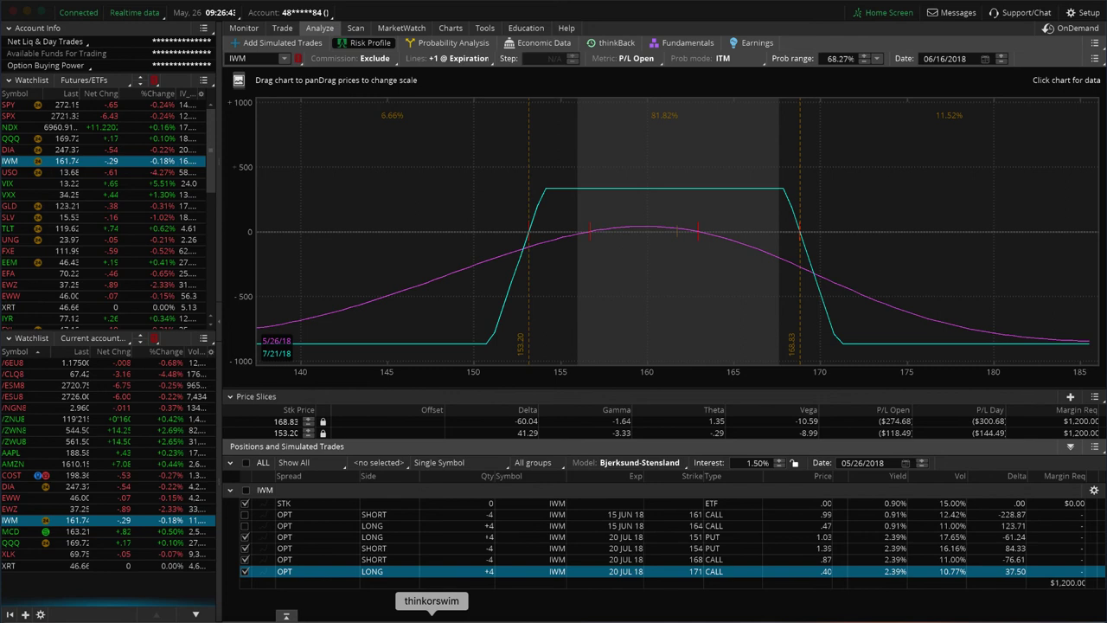
left_click(82, 510)
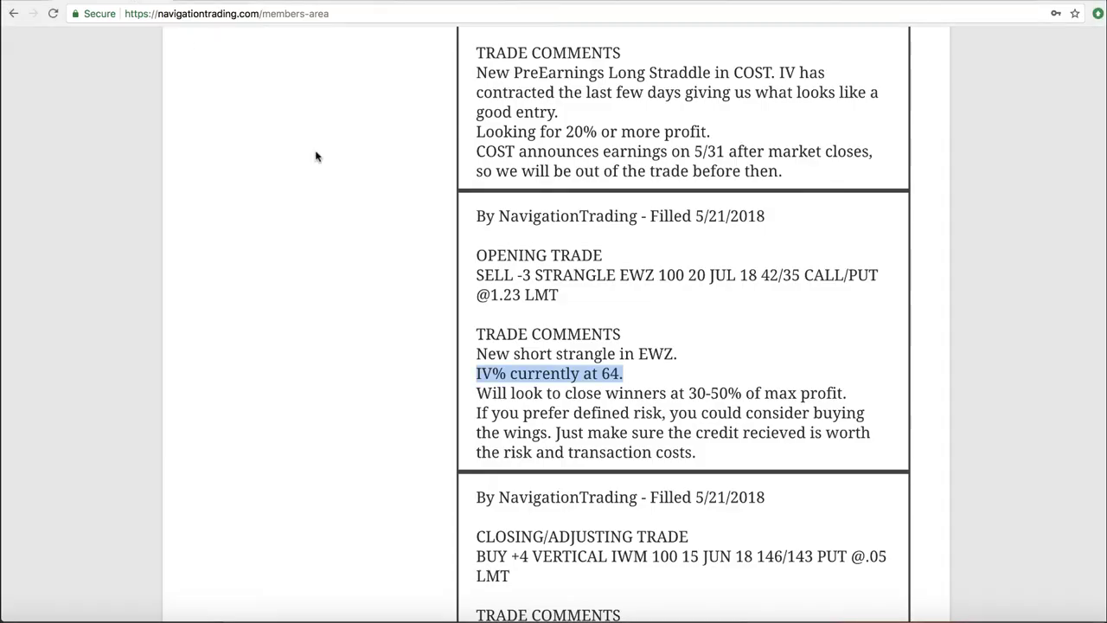
In the COST straddle alert on the members page, highlight the pre-earnings strategy, the 5/31 earnings date and the 20% profit target.
scroll(338, 185, "up", 5)
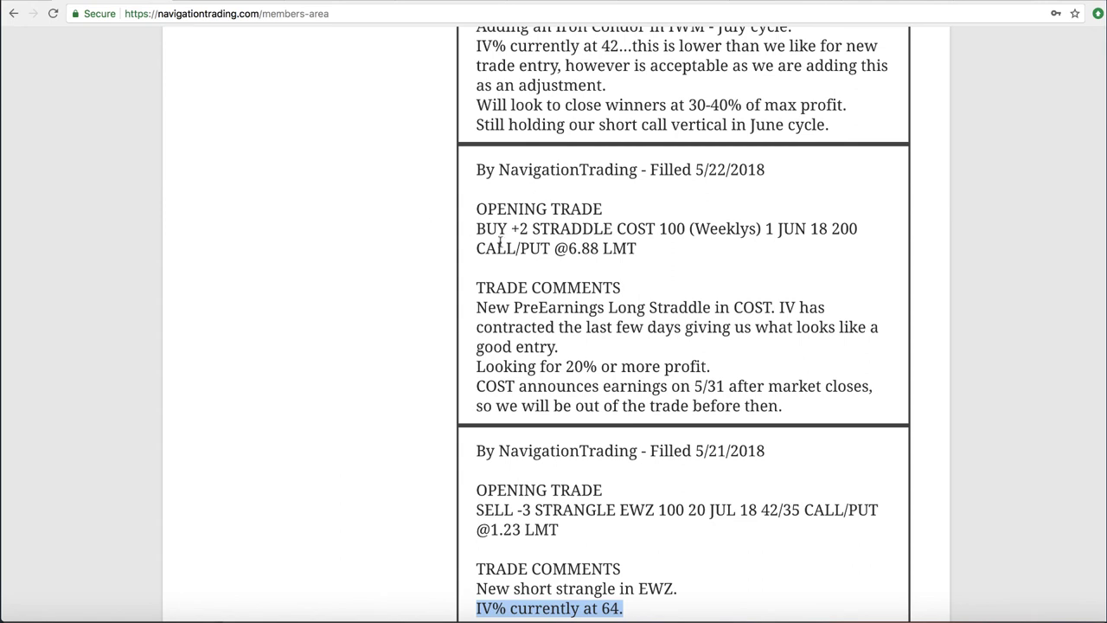
left_click_drag(516, 308, 796, 310)
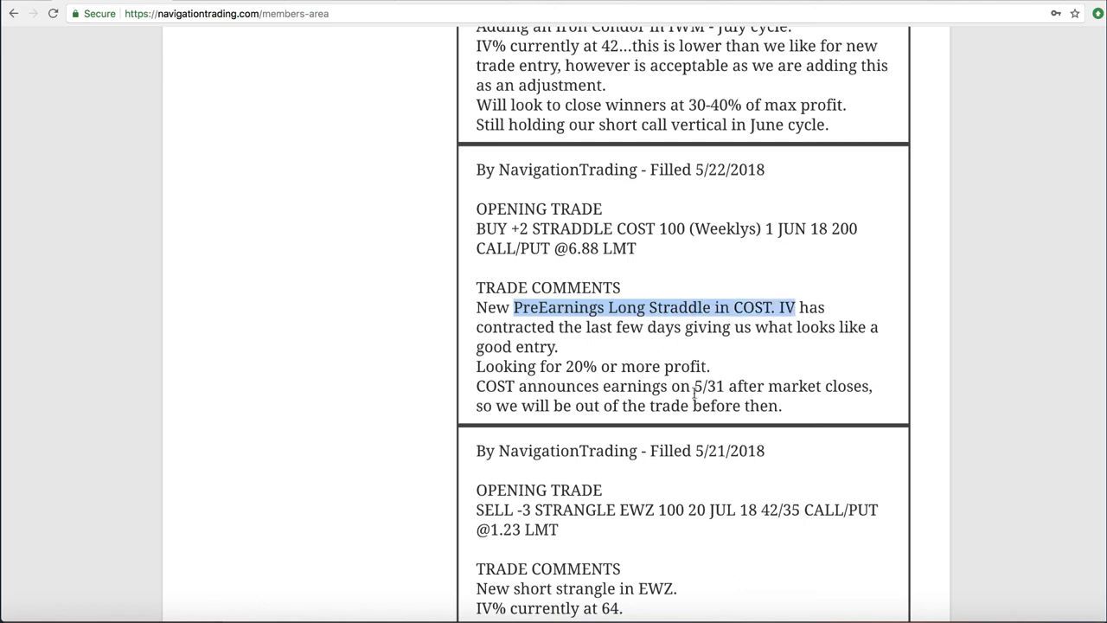
left_click_drag(693, 389, 727, 387)
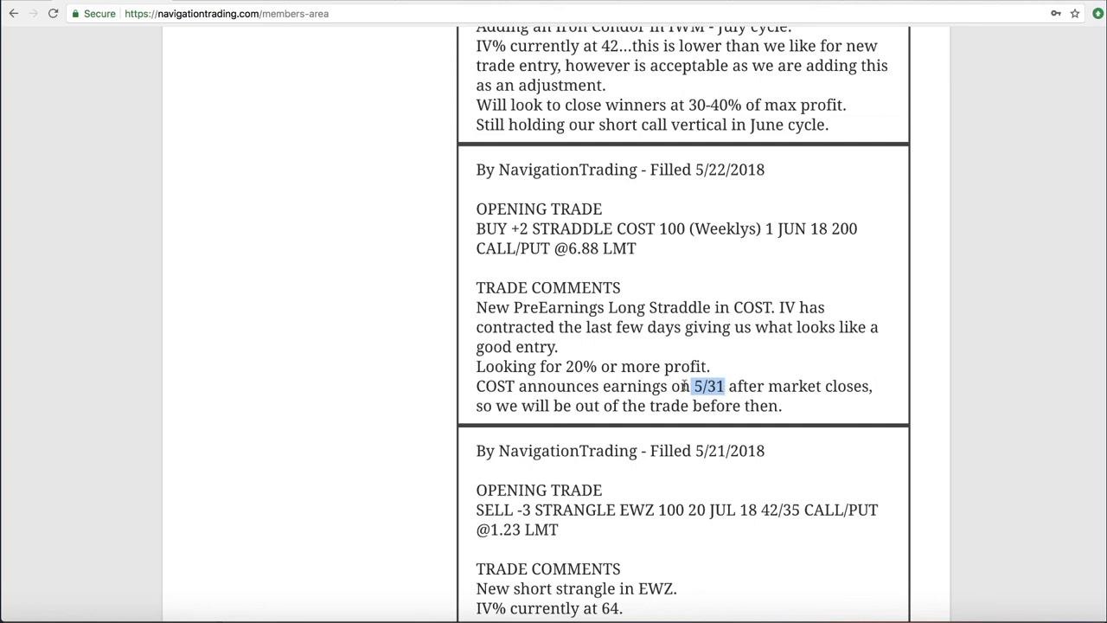
left_click_drag(566, 367, 613, 367)
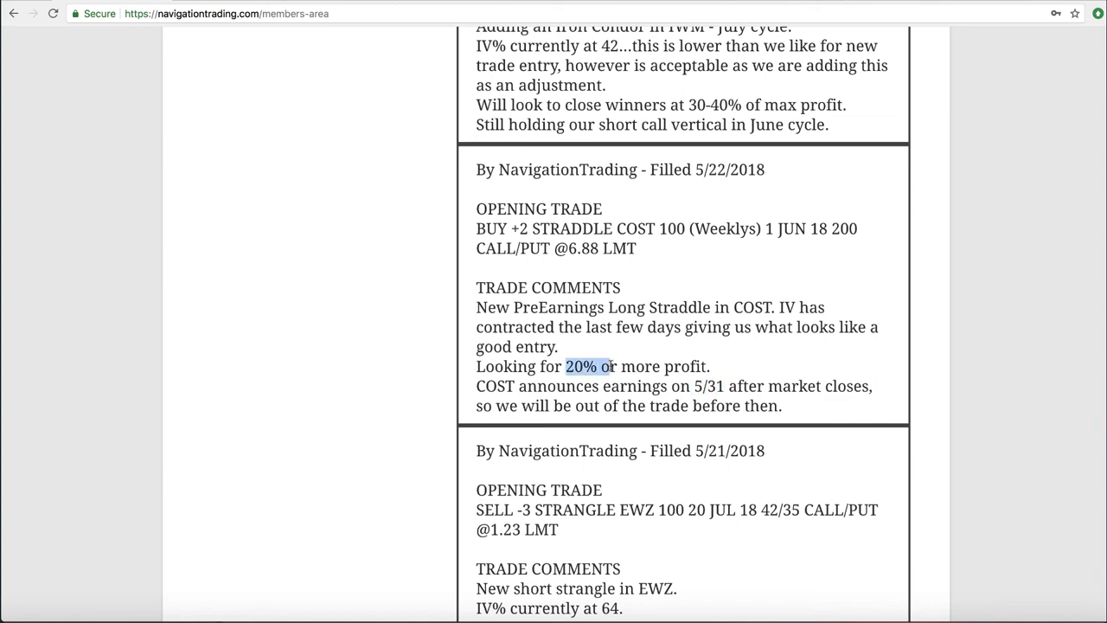
Switch to thinkorswim and view the COST straddle's risk profile and the COST price chart.
left_click(432, 617)
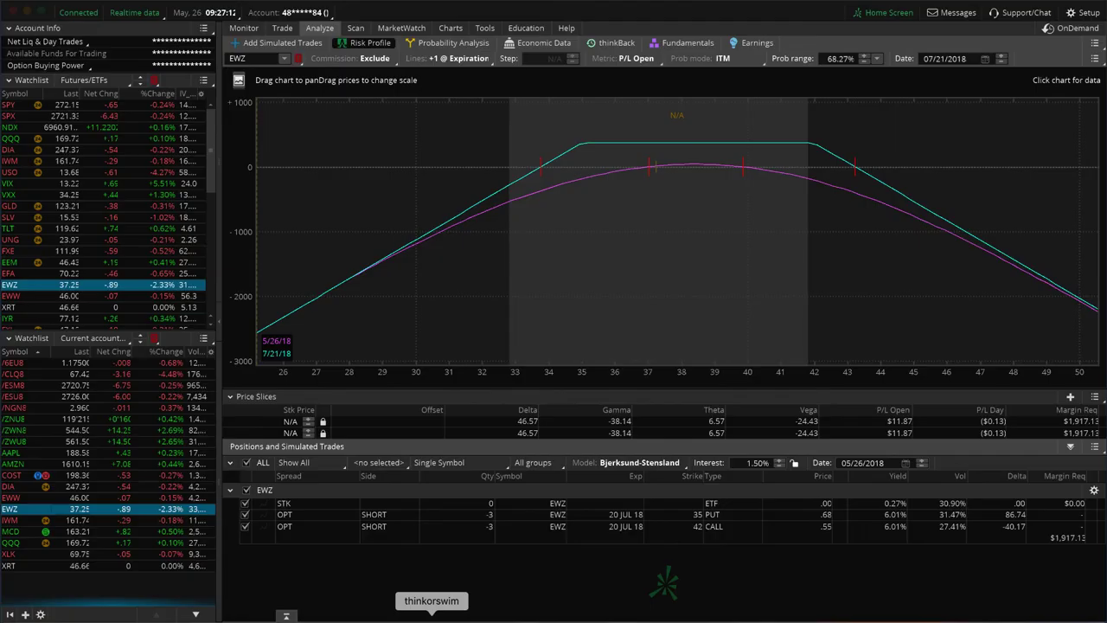
left_click(117, 476)
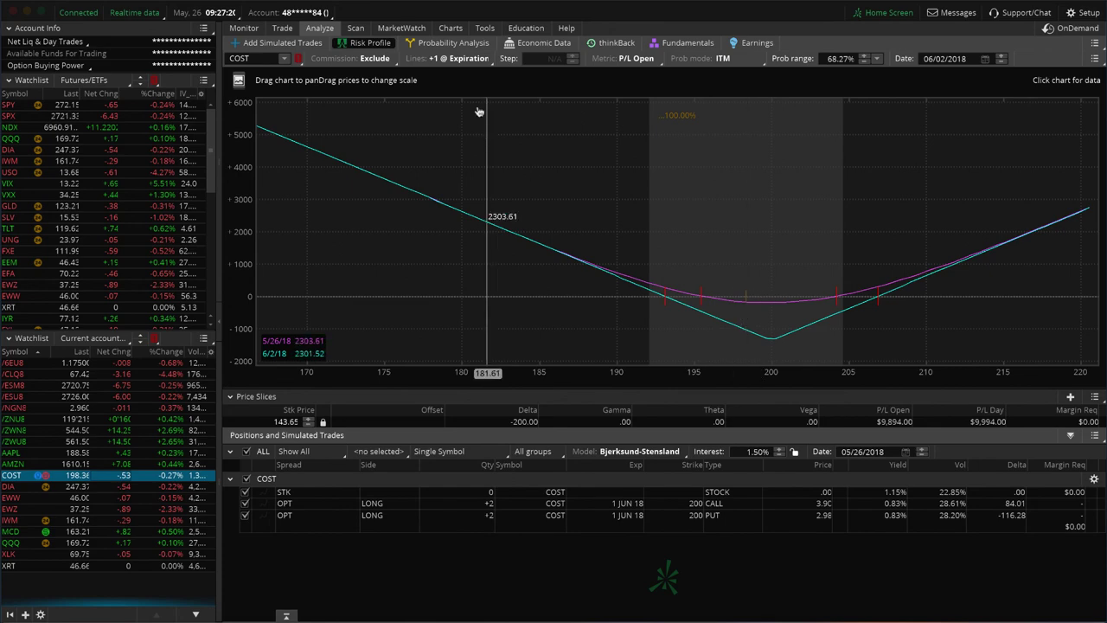
left_click(452, 28)
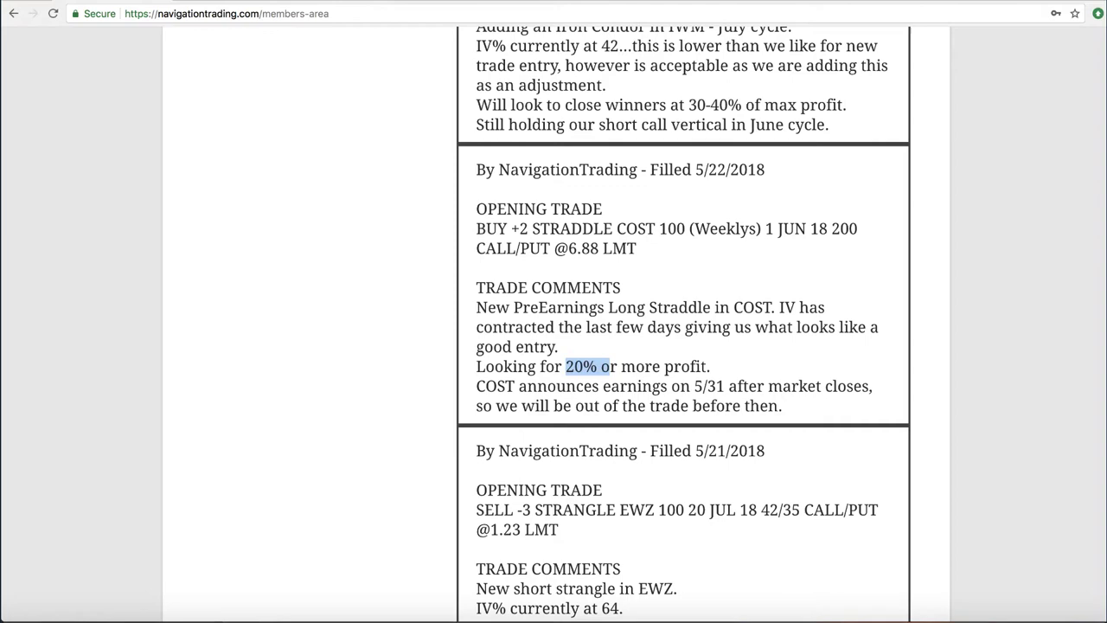
In the 5/23/2018 alerts on the members page, highlight IWM in the iron condor trade and /CL in the strangle trade.
scroll(357, 215, "up", 5)
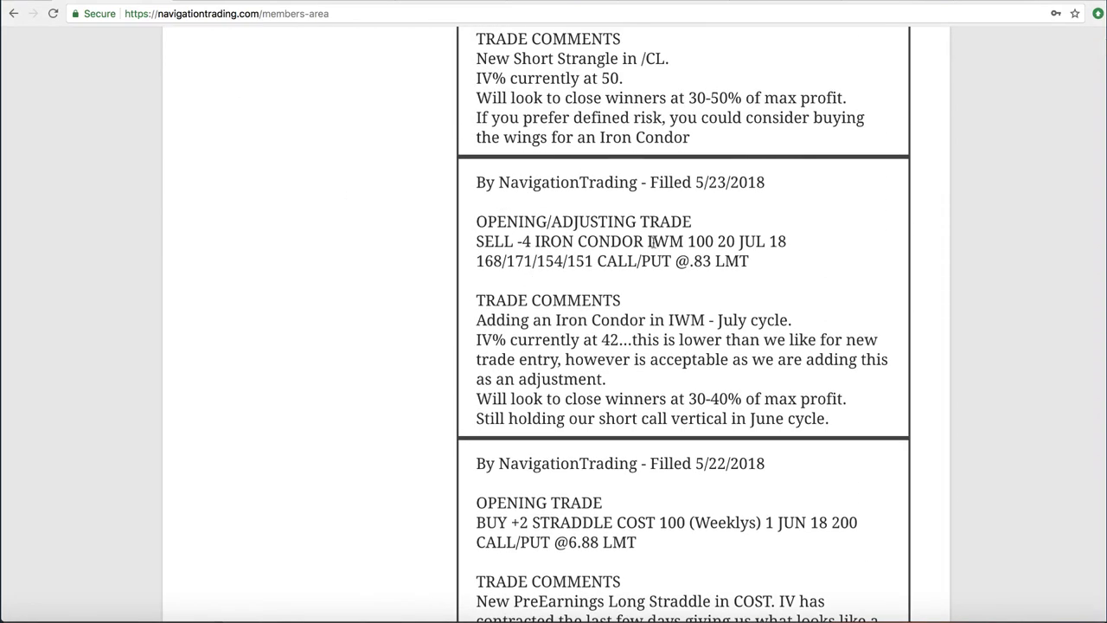
left_click_drag(649, 241, 685, 243)
scroll(682, 246, "up", 5)
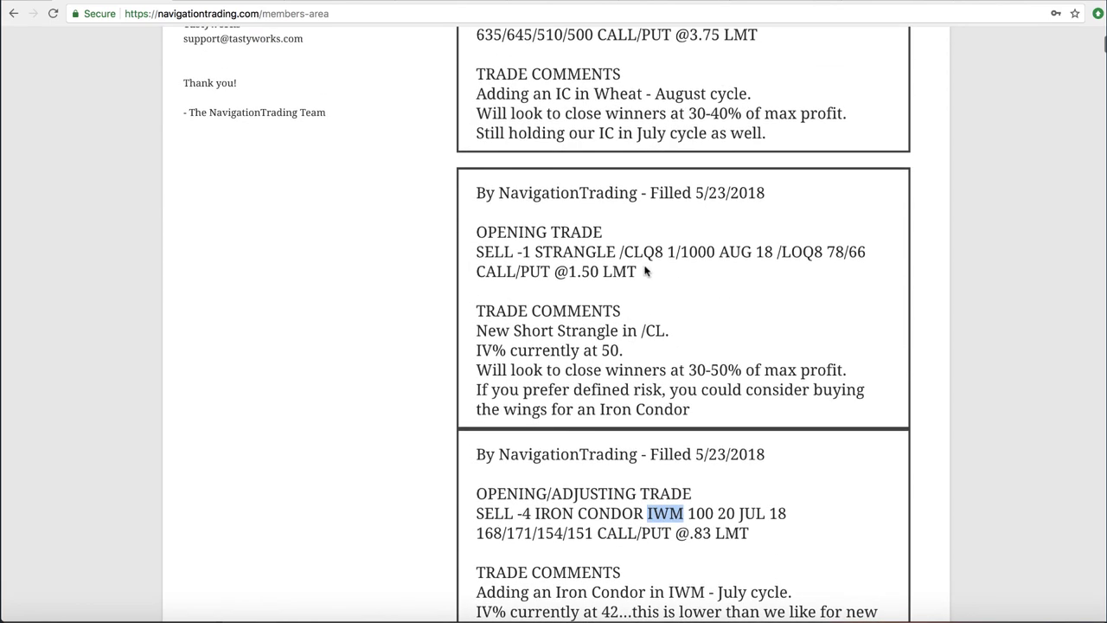
left_click_drag(621, 250, 641, 252)
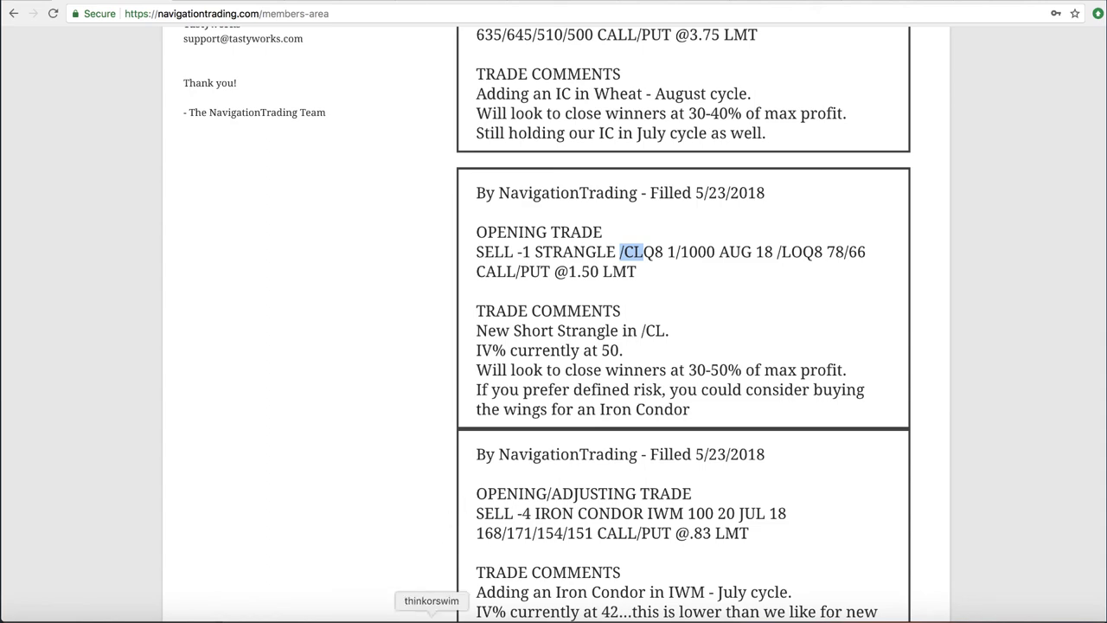
Switch to thinkorswim and view the /CLQ8 price chart and the strangle's risk profile, with the price axis compressed to fit both sides.
left_click(432, 616)
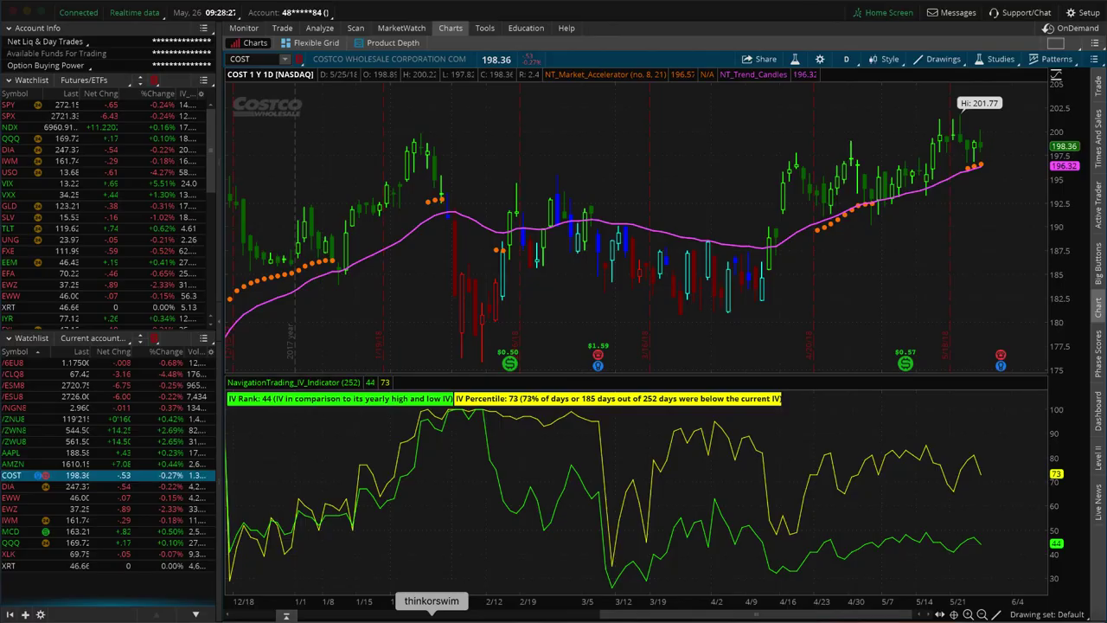
left_click(34, 374)
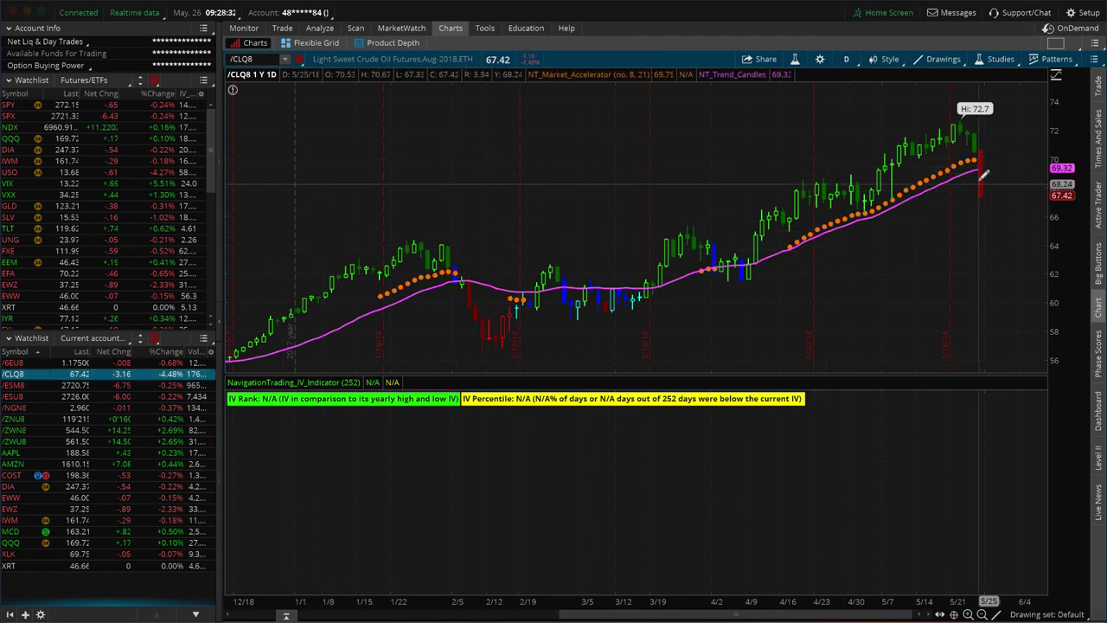
left_click(319, 29)
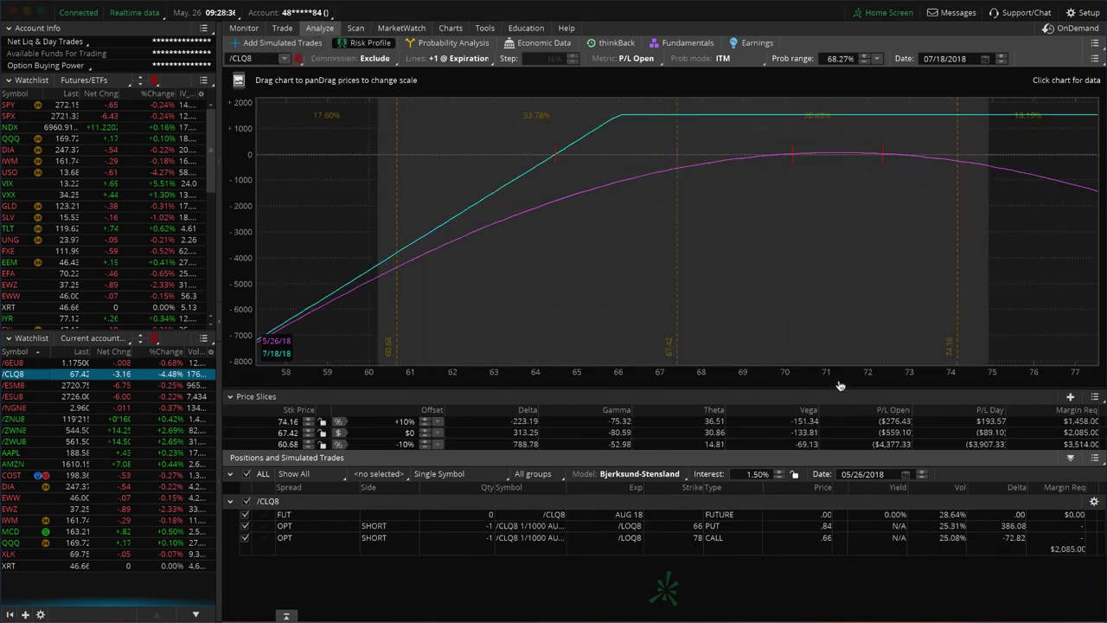
left_click_drag(839, 385, 680, 381)
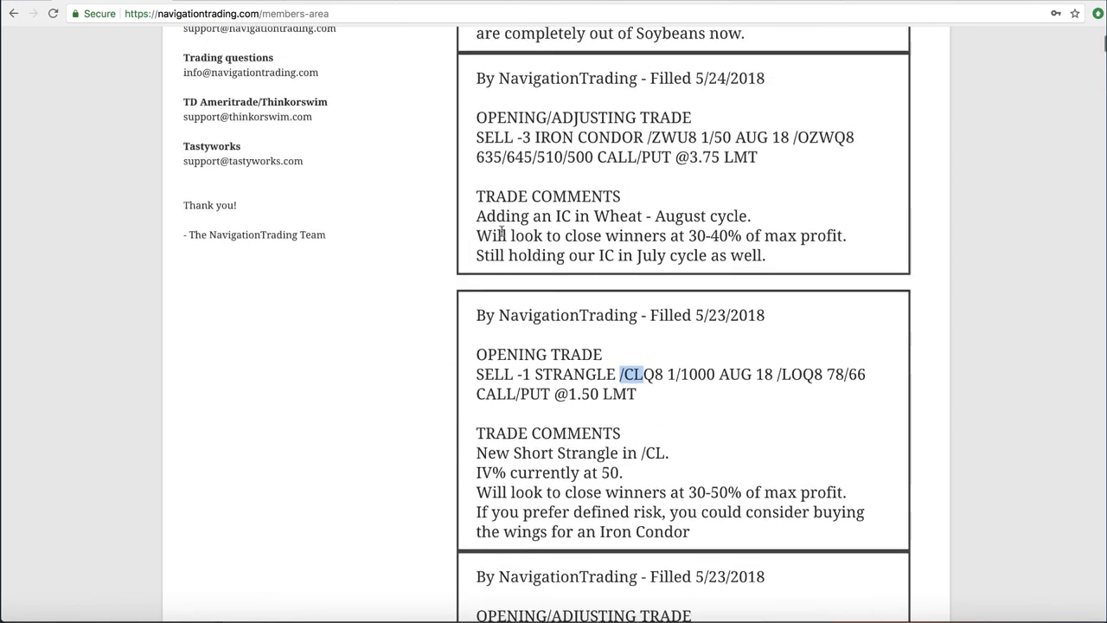
Highlight /ZW in the 5/24/2018 iron condor alert, and view the /ZWU8 and /ZWN8 risk profiles in thinkorswim.
scroll(502, 232, "up", 3)
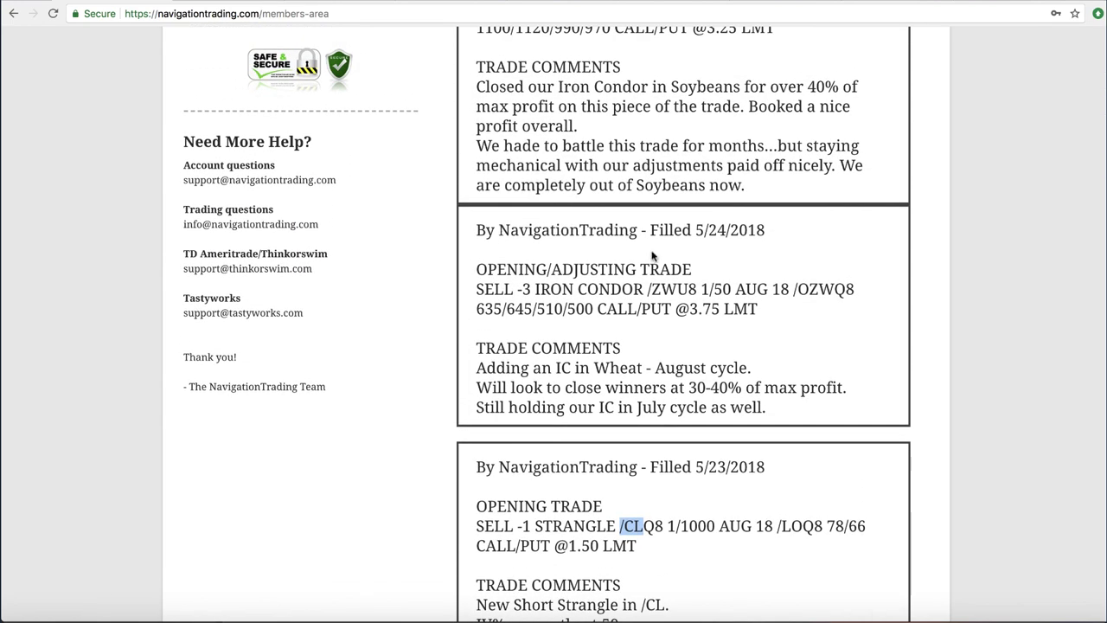
left_click_drag(648, 289, 678, 289)
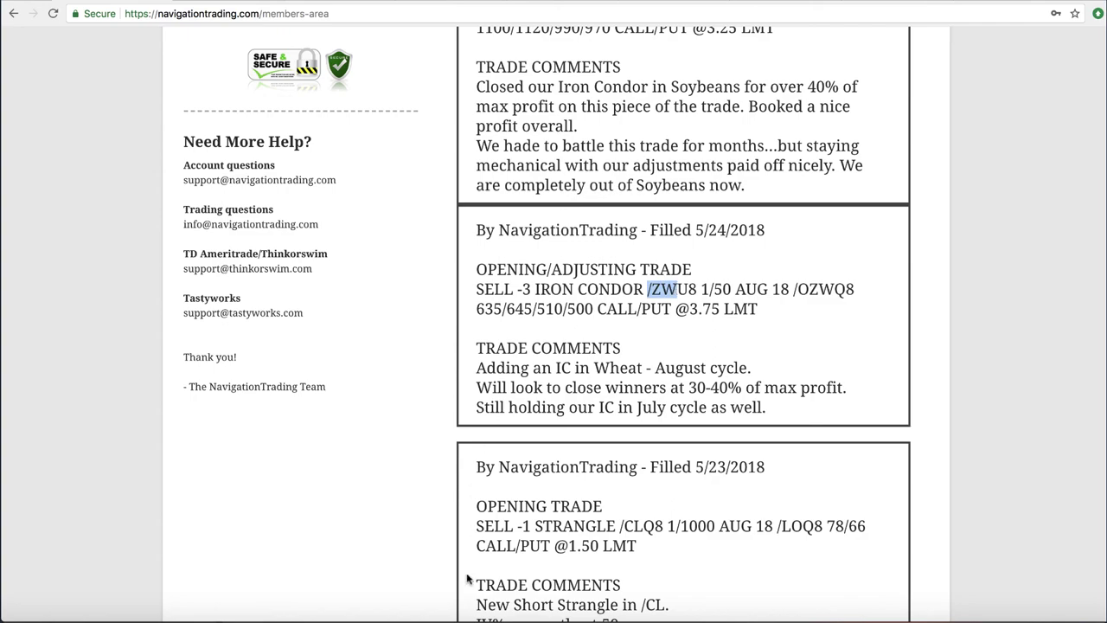
left_click(433, 612)
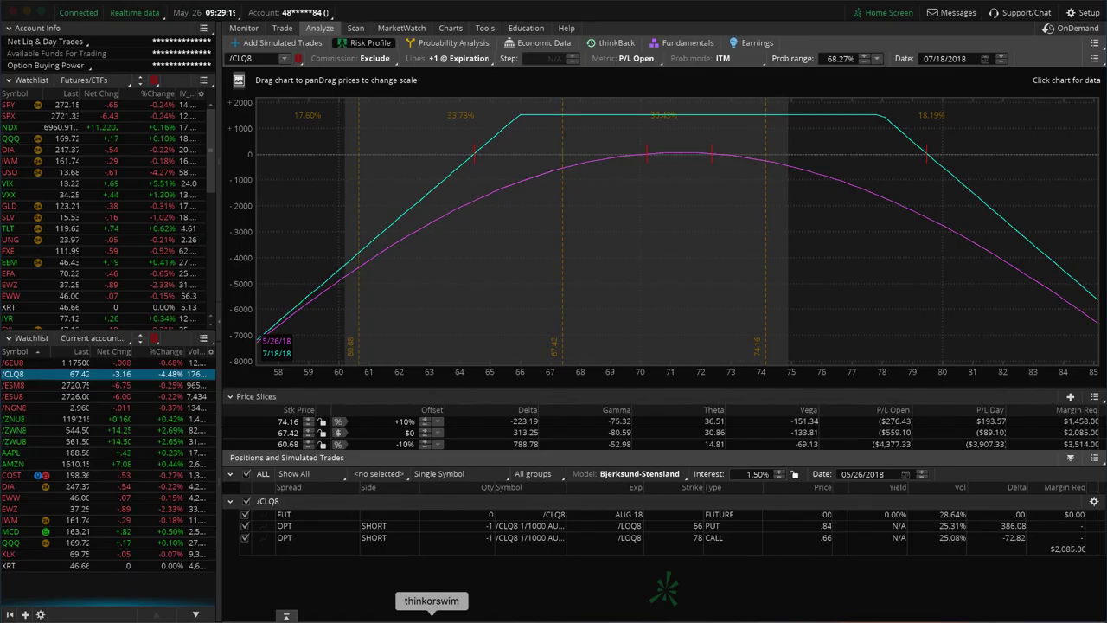
left_click(53, 442)
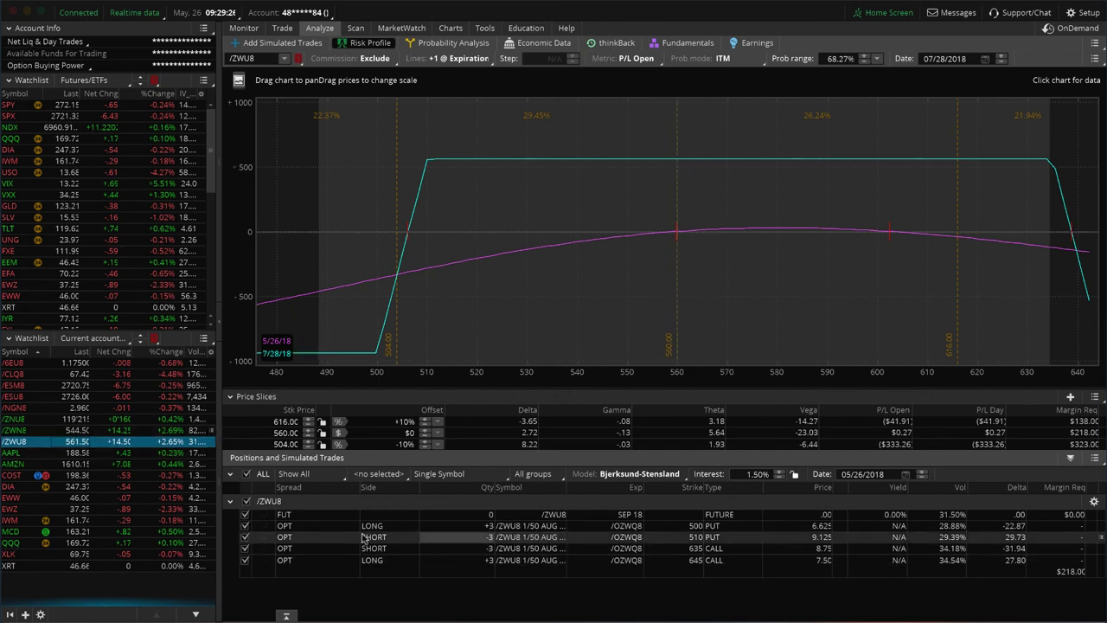
left_click(130, 430)
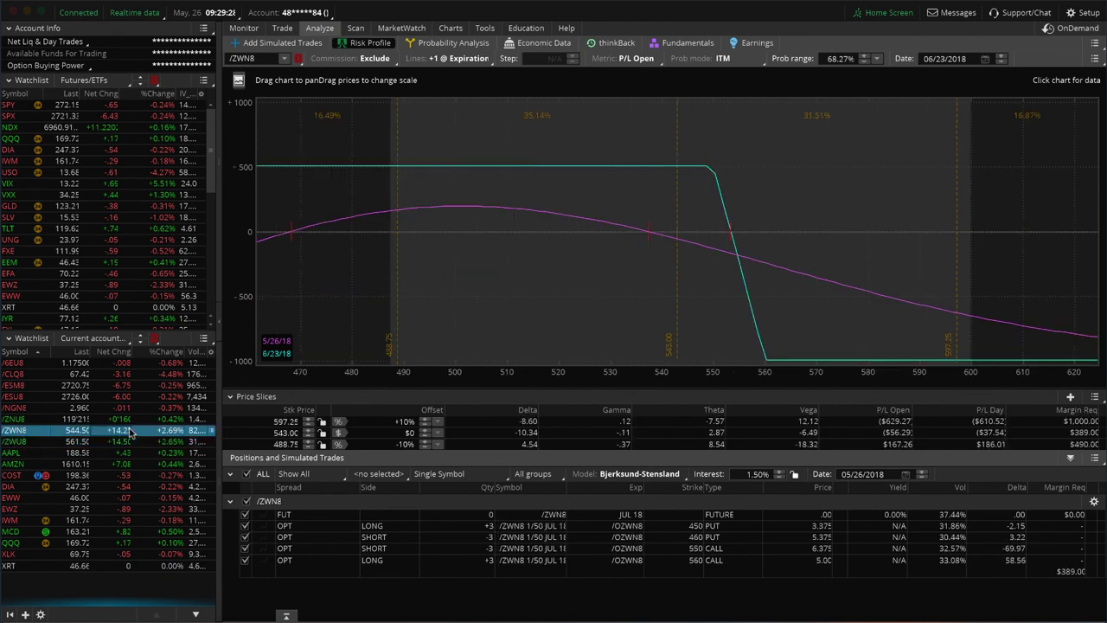
left_click_drag(583, 299, 820, 290)
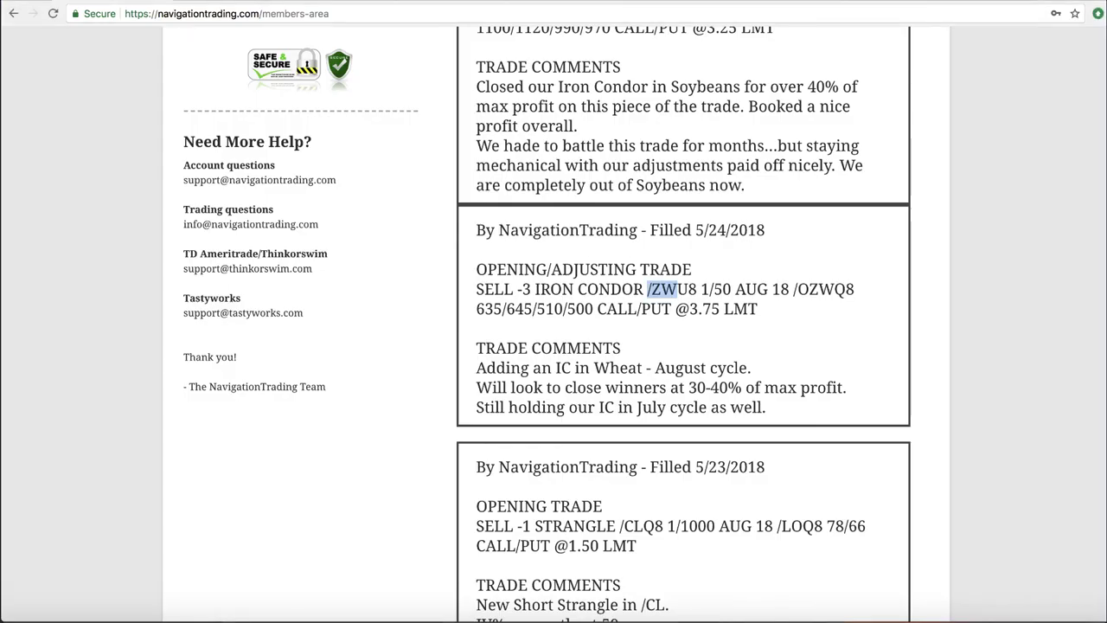
Highlight /ZS in the 5/25/2018 closing iron condor alert and switch to the AdjustedTrades workbook in Excel.
scroll(583, 230, "up", 5)
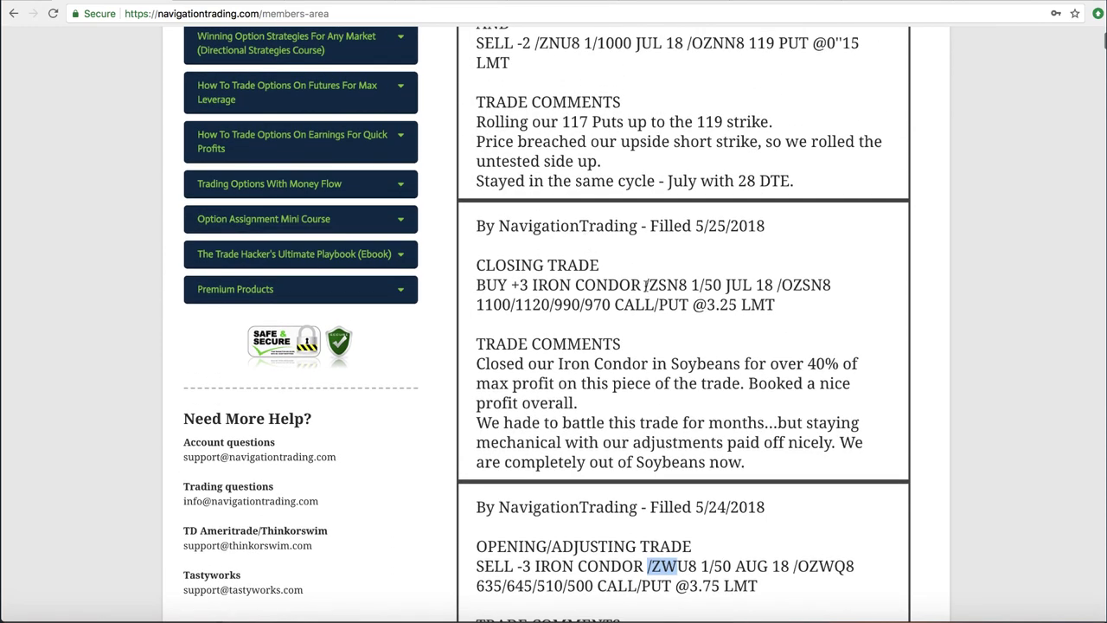
left_click_drag(645, 285, 665, 286)
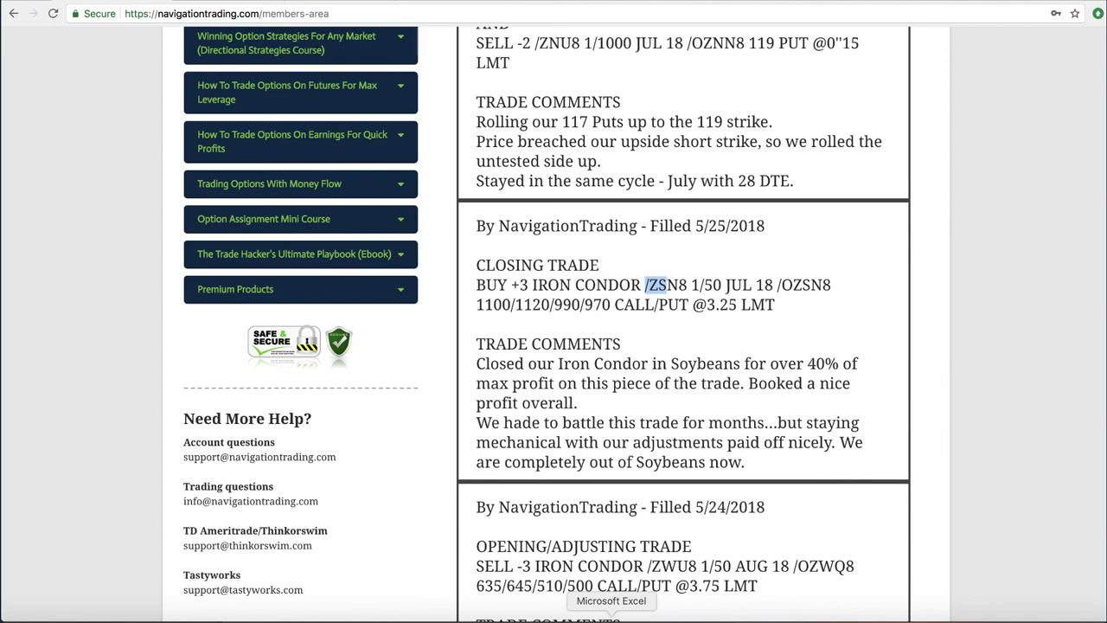
left_click(611, 616)
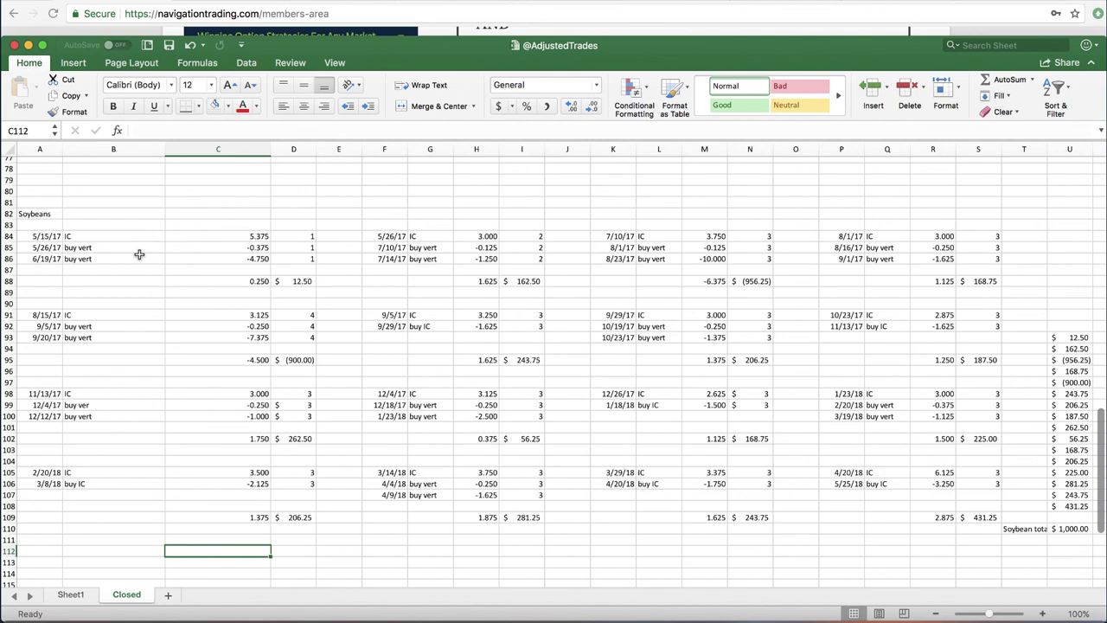
Review the first Soybeans trade from 5/15/17, selecting its IC and buy vert entries and its dollar result in D88.
left_click(77, 236)
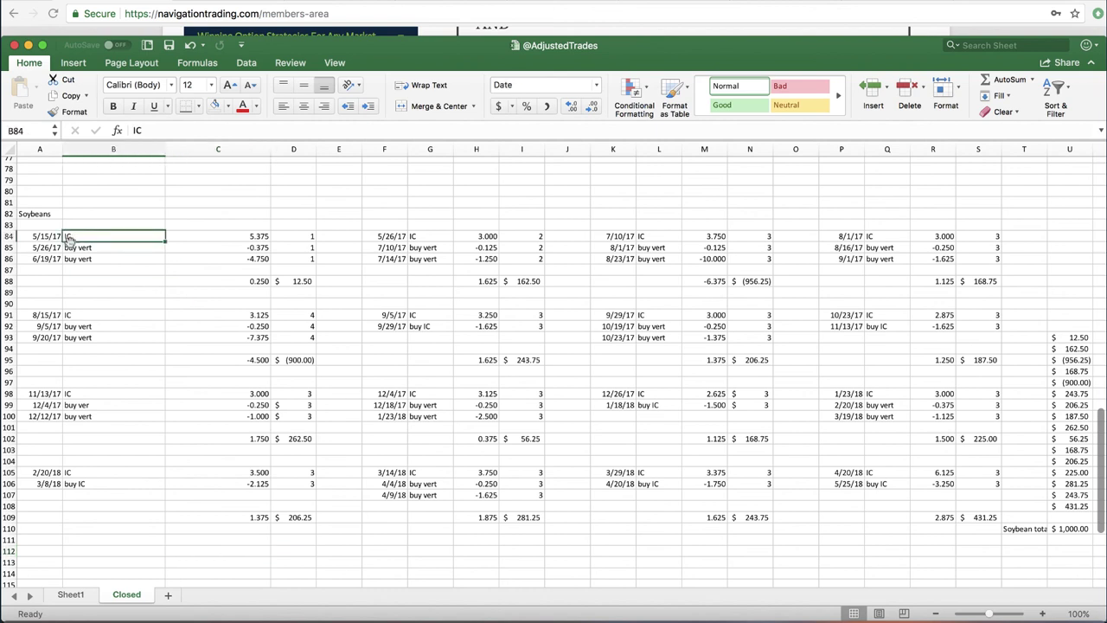
left_click(58, 247)
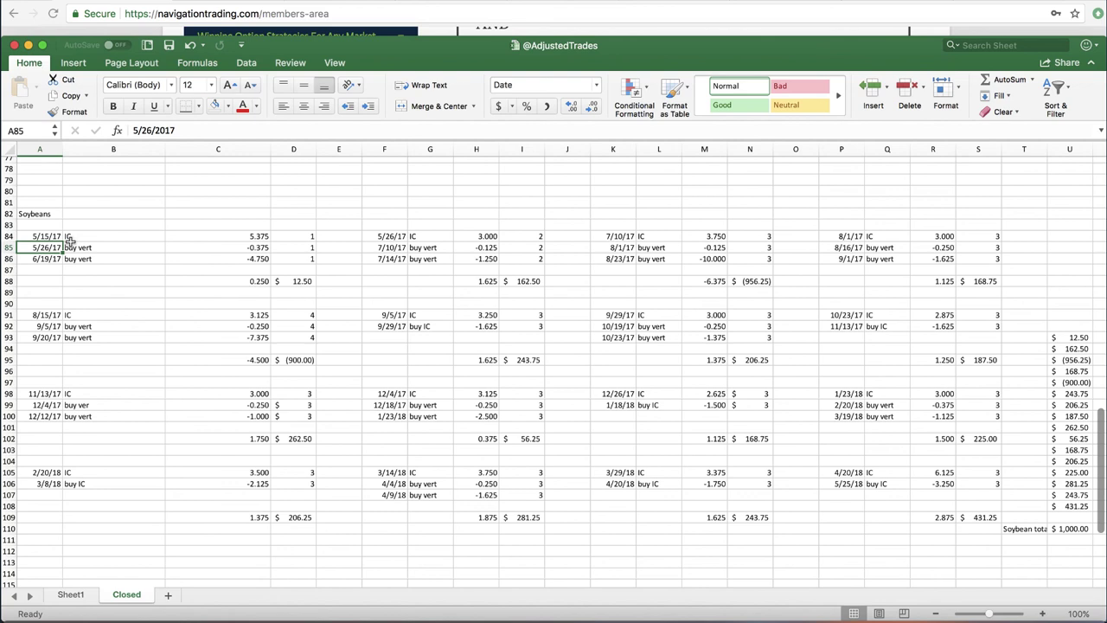
left_click(76, 248)
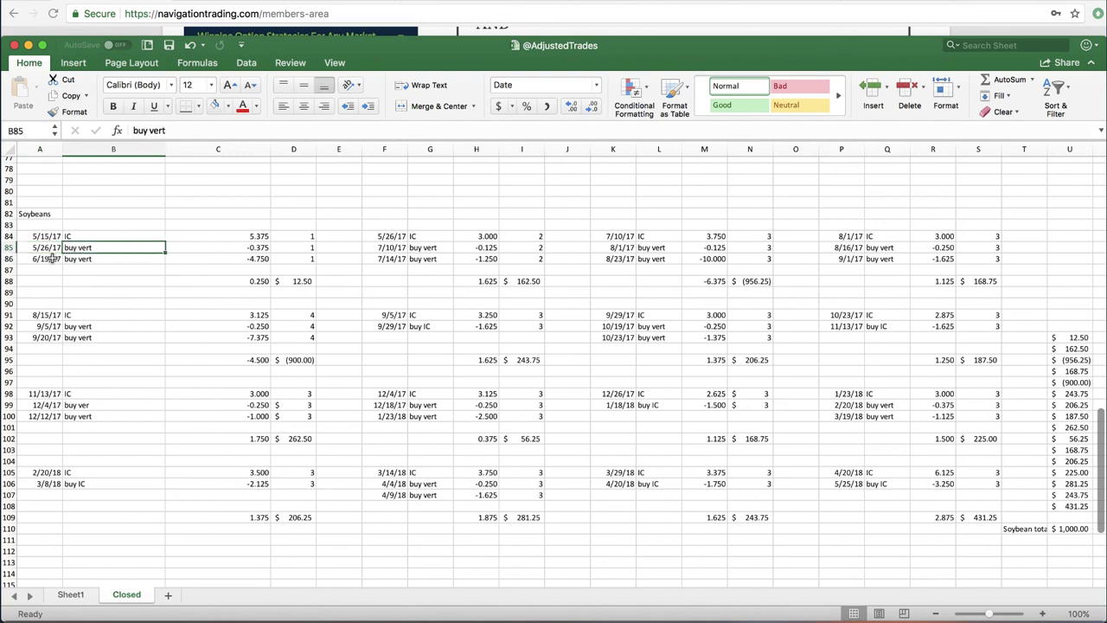
left_click(52, 258)
left_click(80, 259)
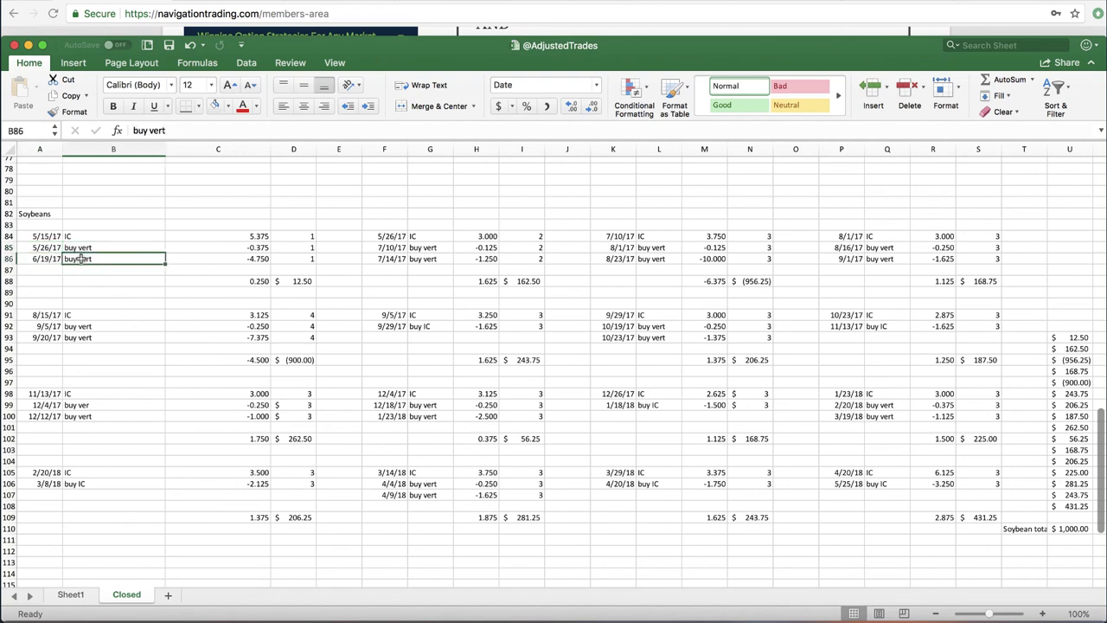
left_click(304, 283)
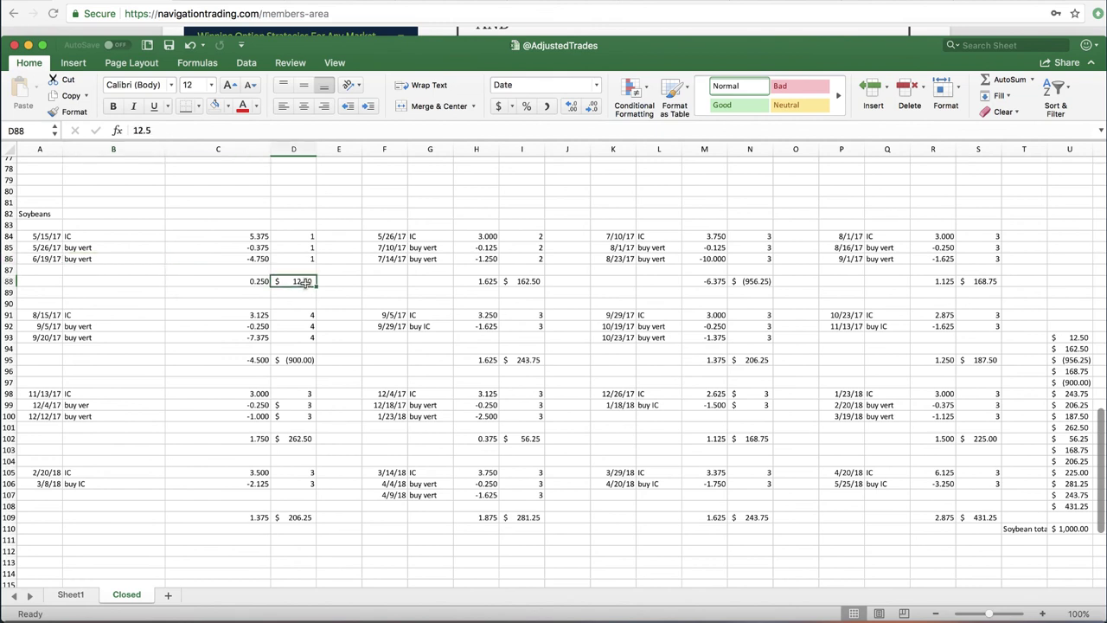
Go through the dollar results of the remaining Soybeans trades in row 88 and all four in row 95.
left_click(520, 284)
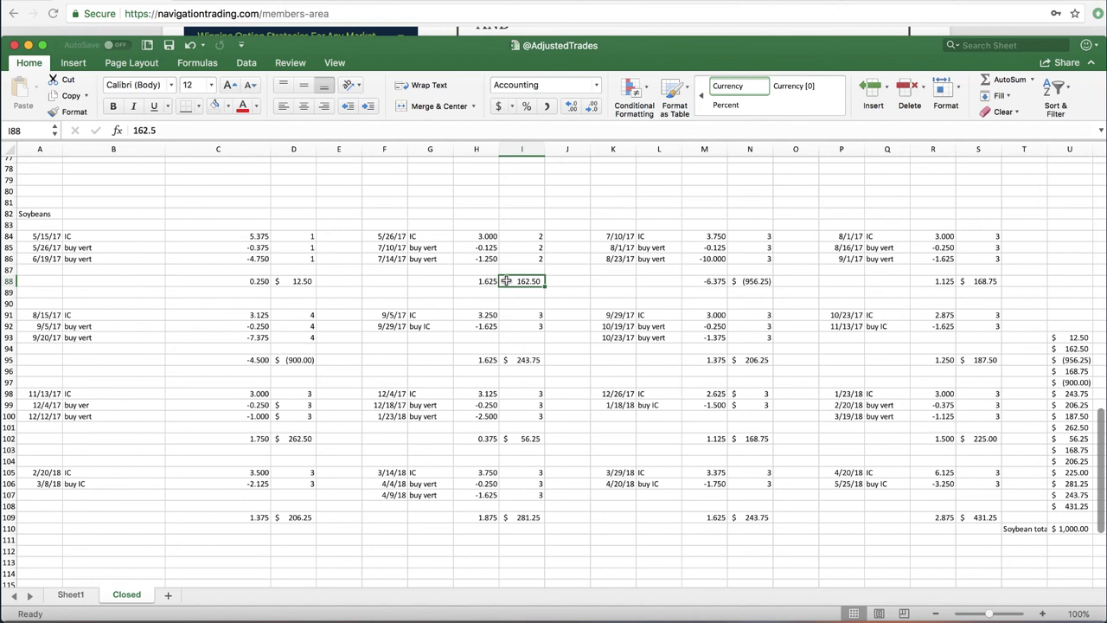
left_click(760, 281)
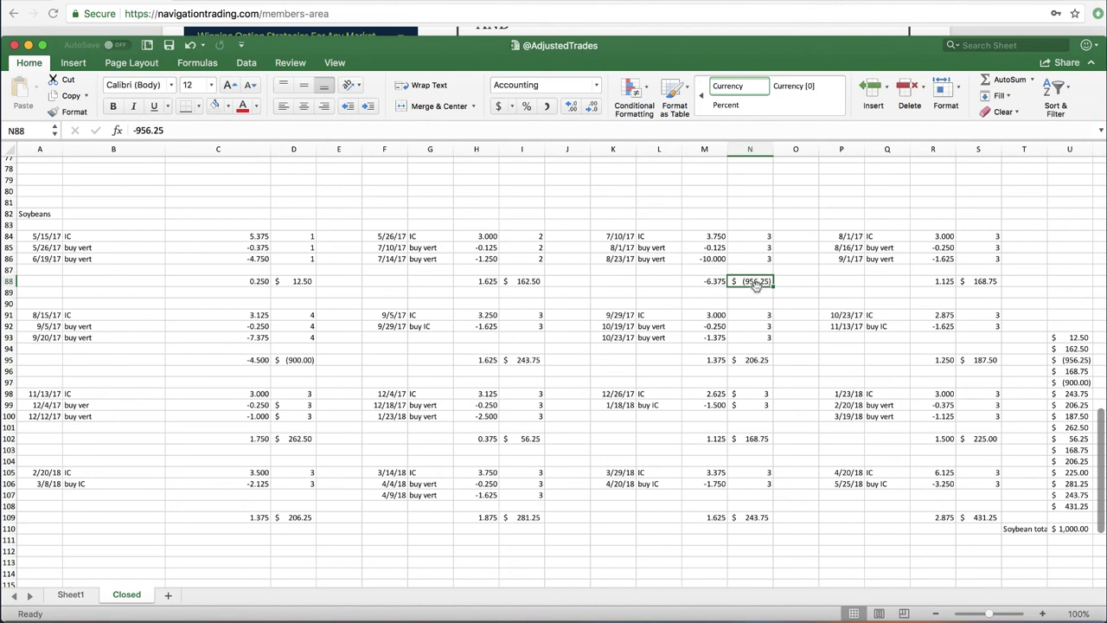
left_click(981, 281)
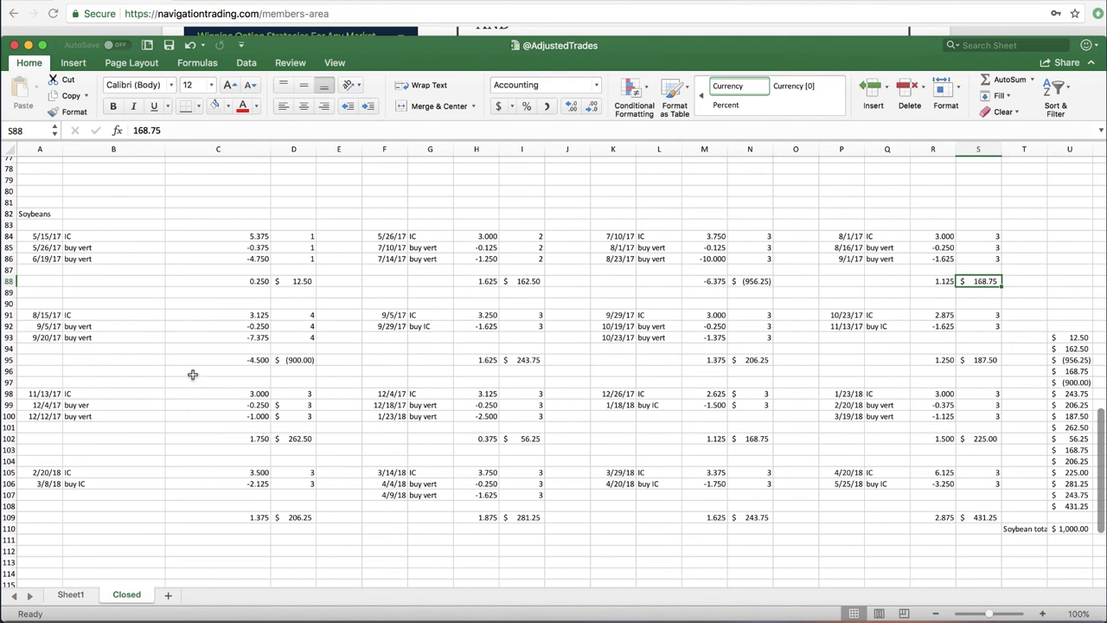
left_click(303, 365)
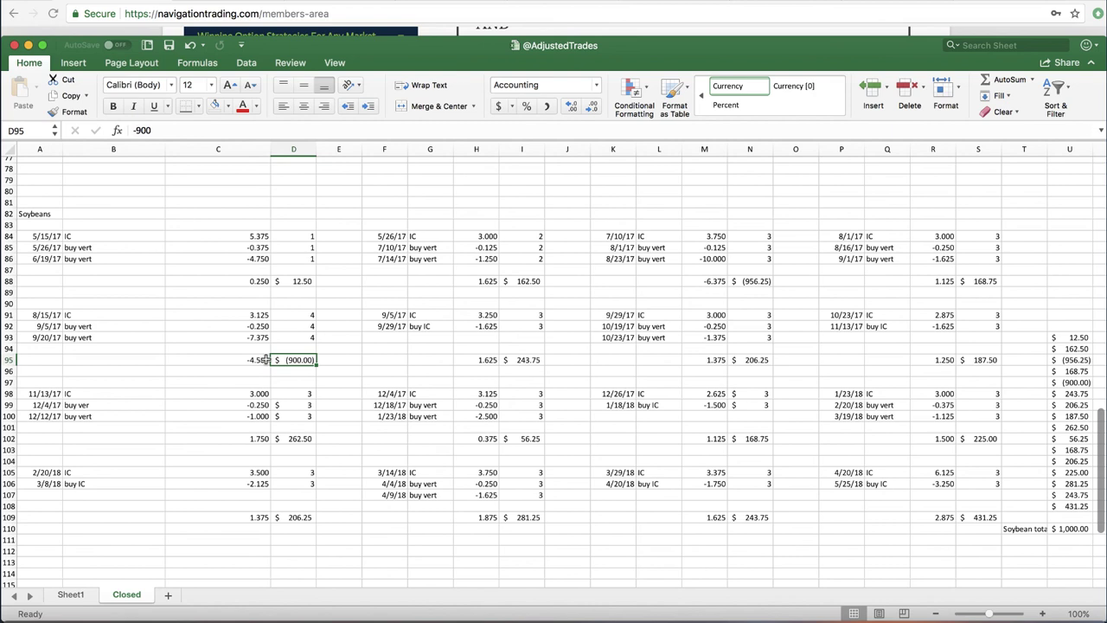
left_click(533, 362)
left_click(758, 362)
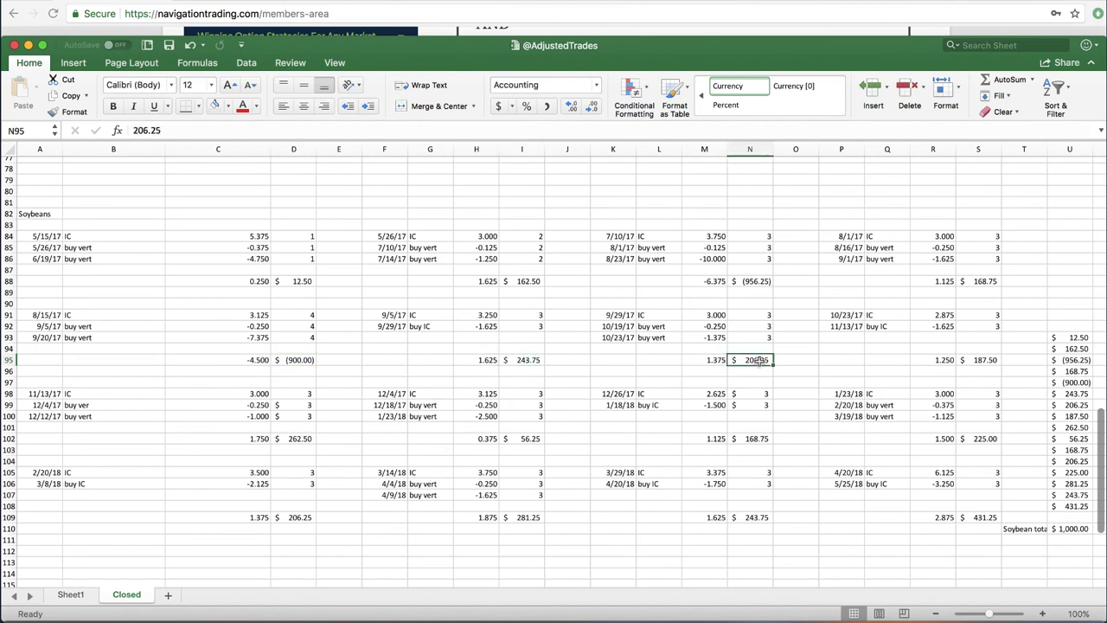
left_click(973, 361)
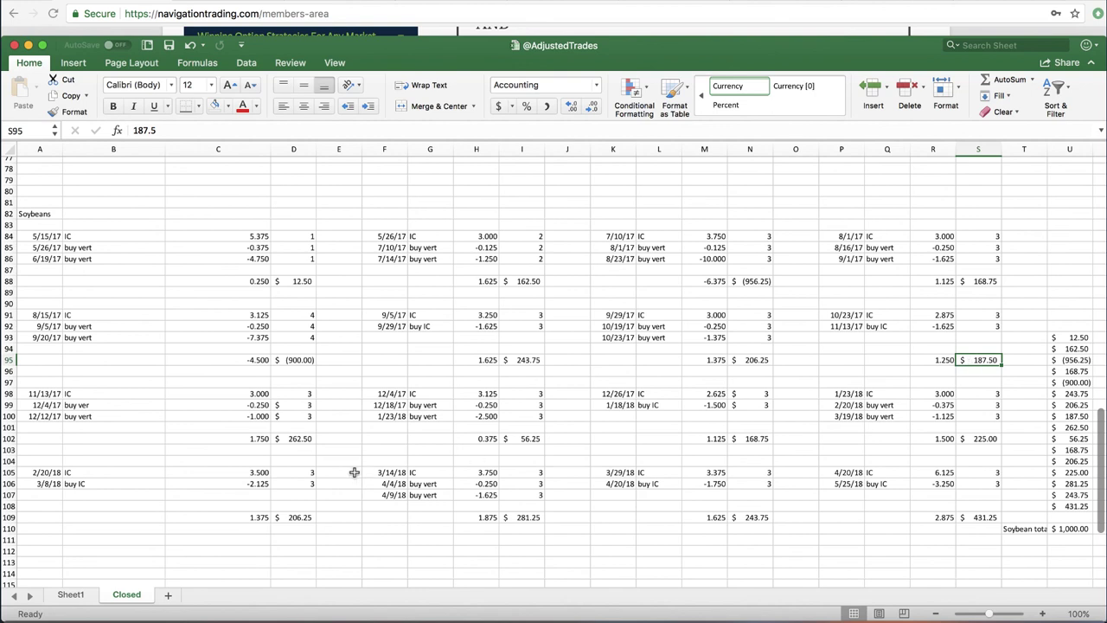
Go through the dollar results of the Soybeans trades in rows 102 and 109, one cell at a time.
left_click(301, 437)
left_click(517, 438)
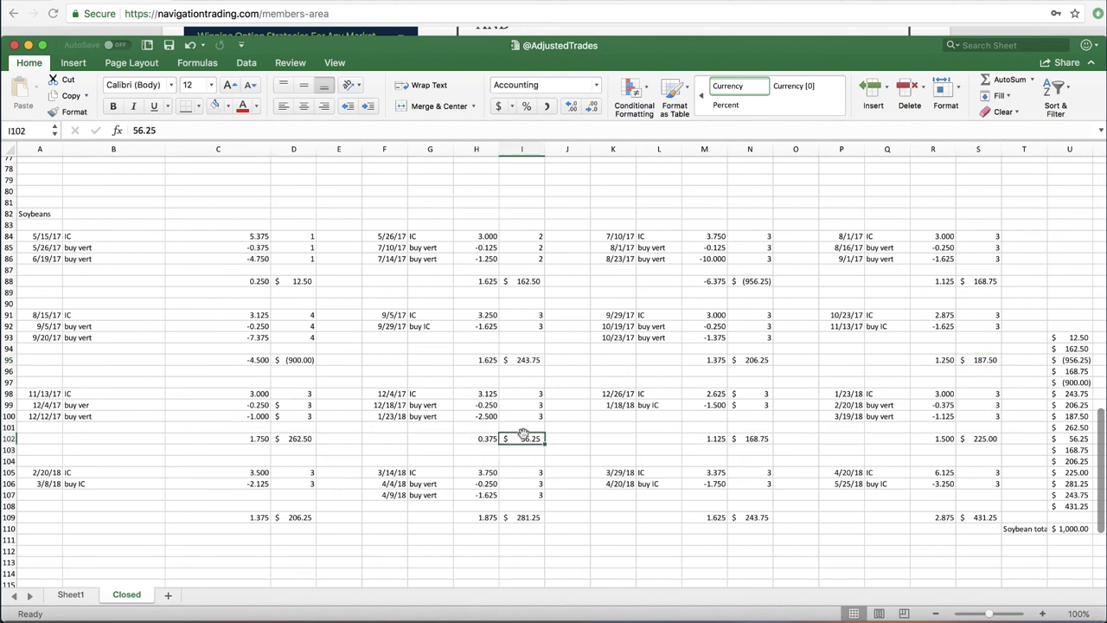
left_click(757, 438)
left_click(975, 439)
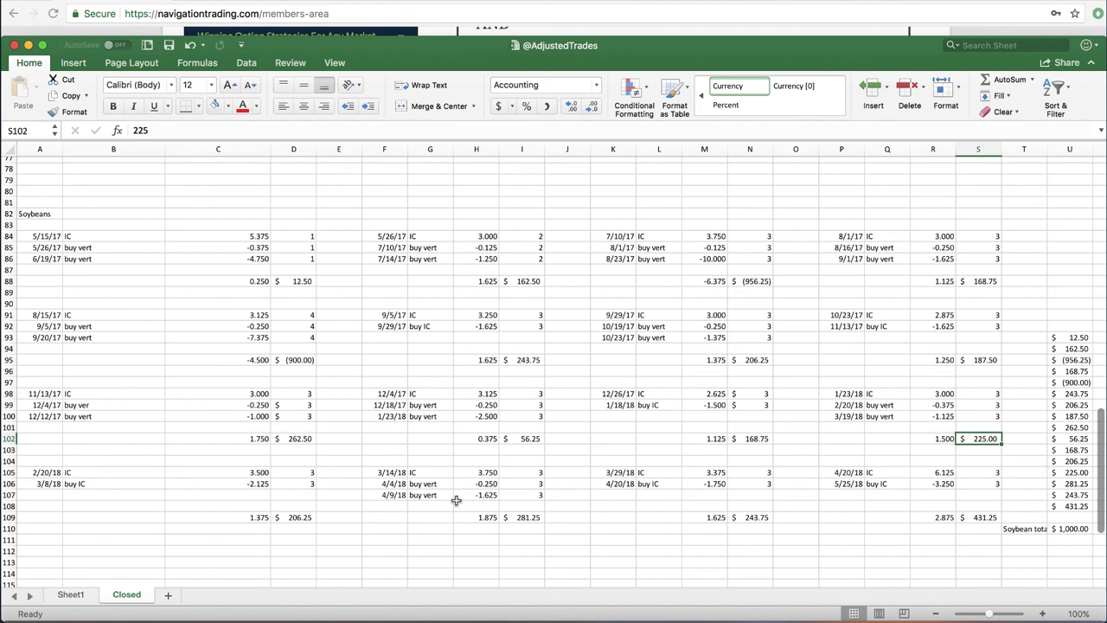
left_click(313, 517)
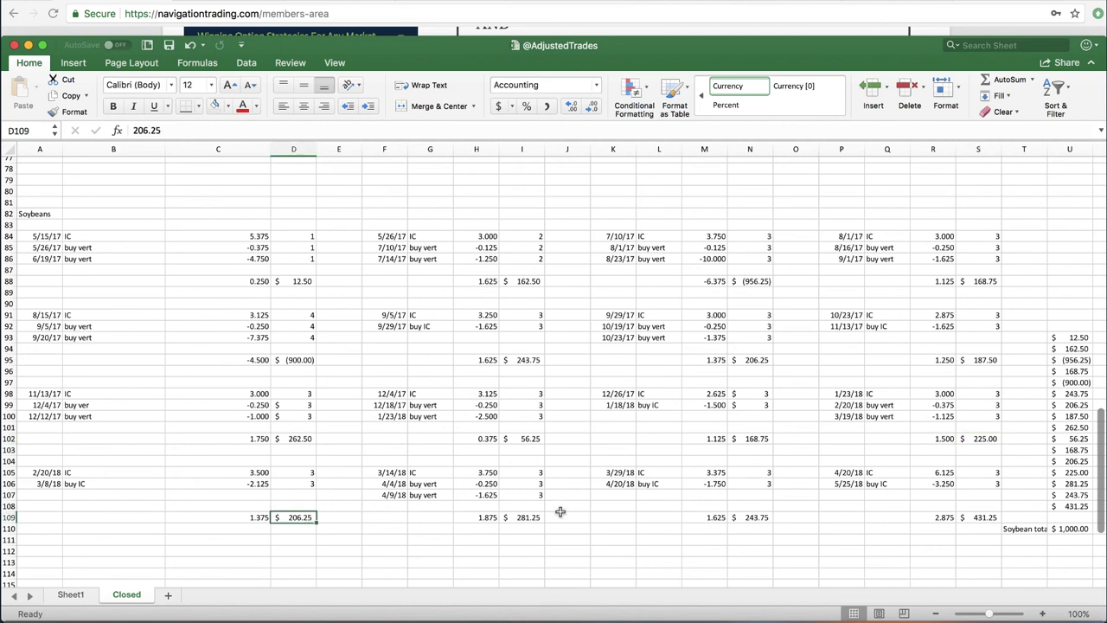
left_click(530, 517)
left_click(745, 518)
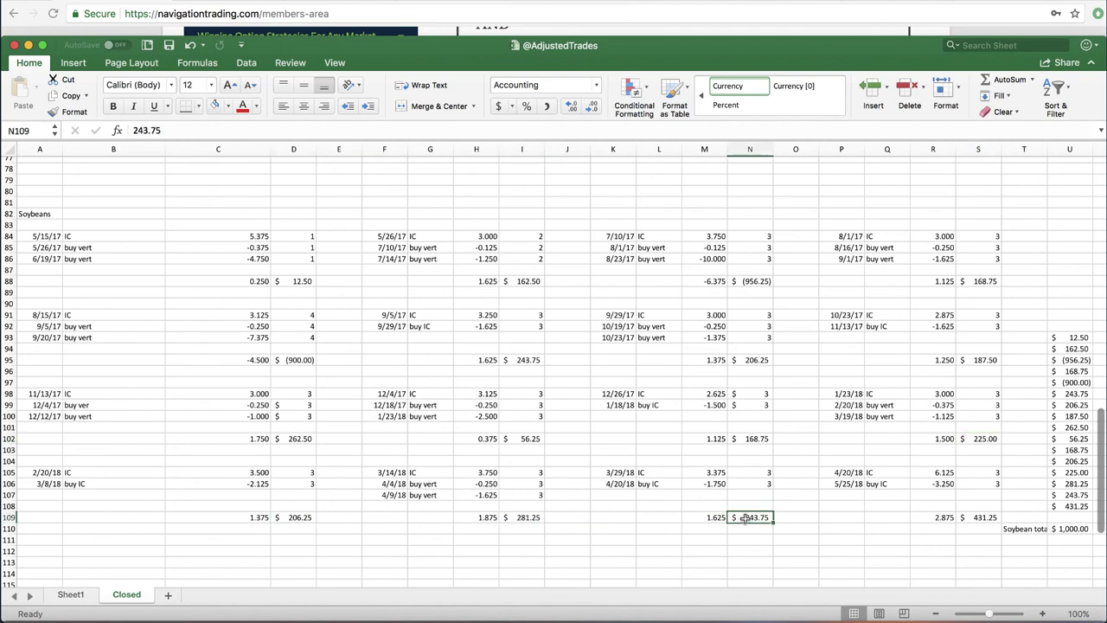
left_click(982, 518)
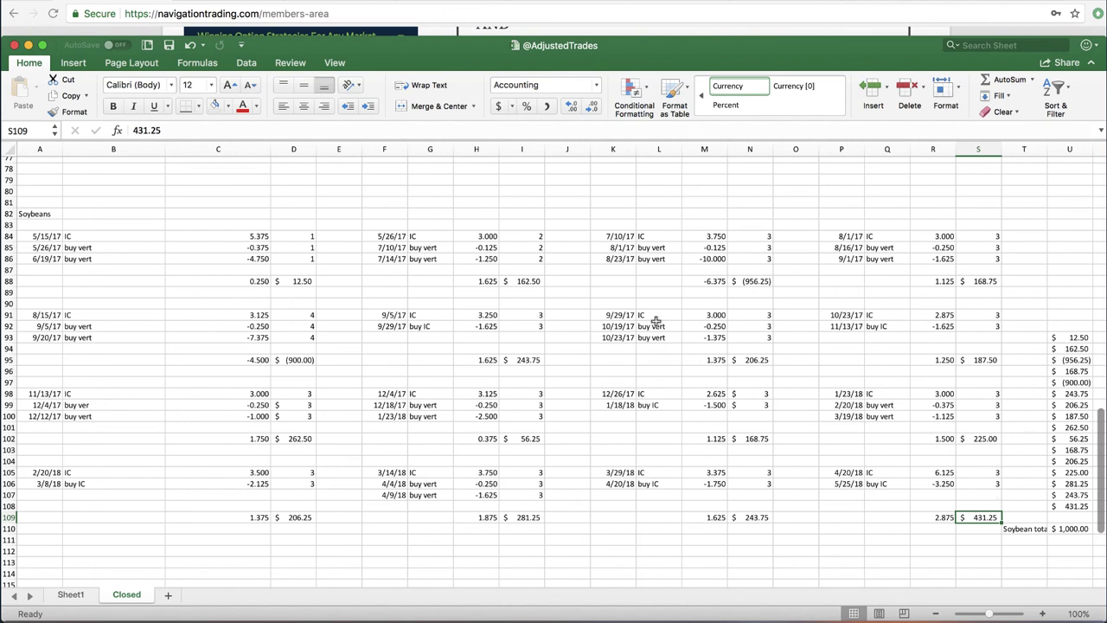
Recheck the results in I88 and N88, select the soybean total in U110, and put the workbook away.
left_click(539, 282)
left_click(763, 282)
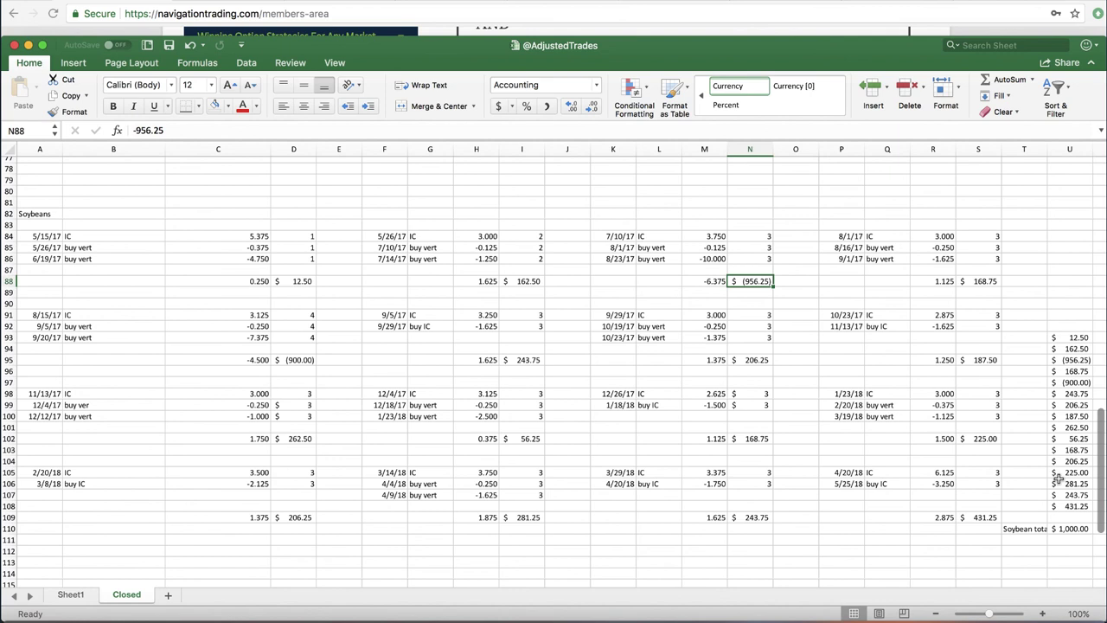
left_click(1076, 531)
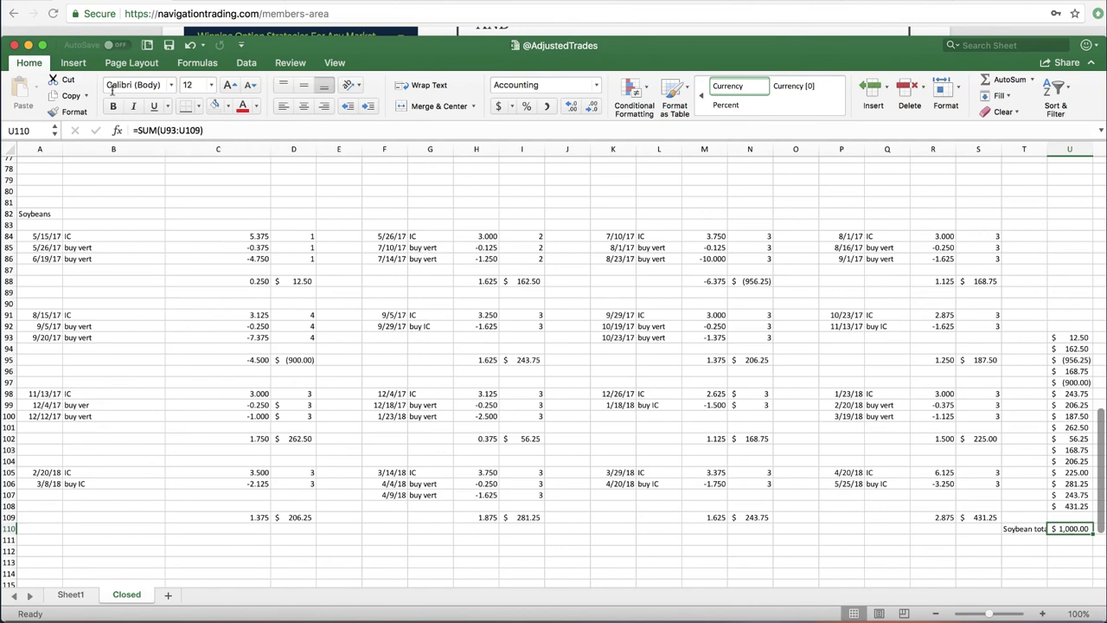
left_click(28, 46)
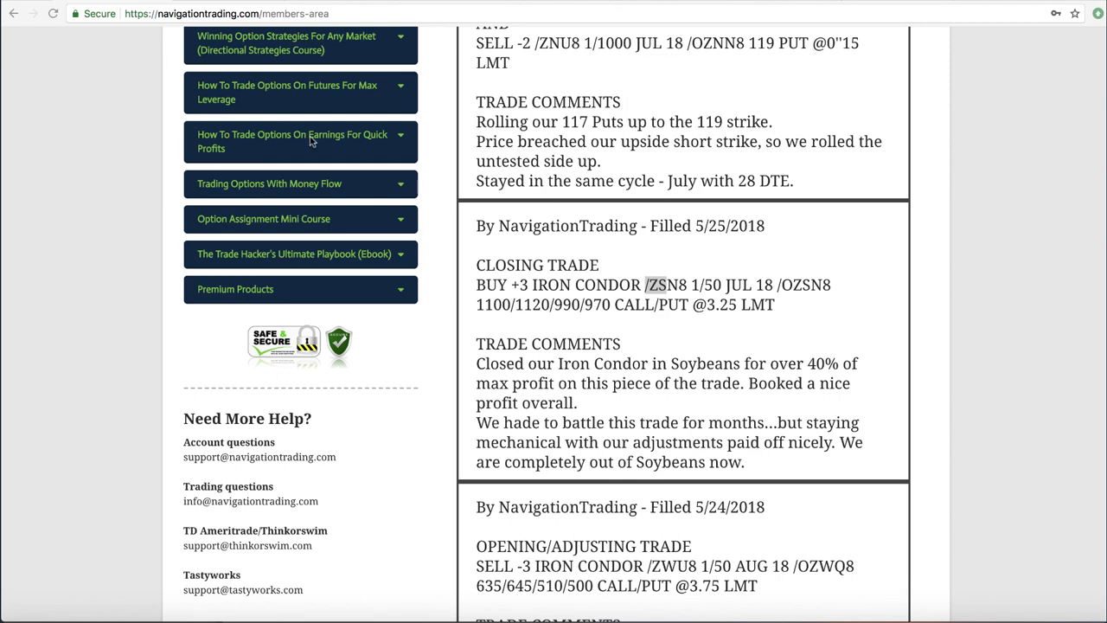
In the 5/25/2018 rolling alert, highlight /ZN, the comment about rolling the untested side up, and the buy price's "02".
scroll(591, 355, "up", 5)
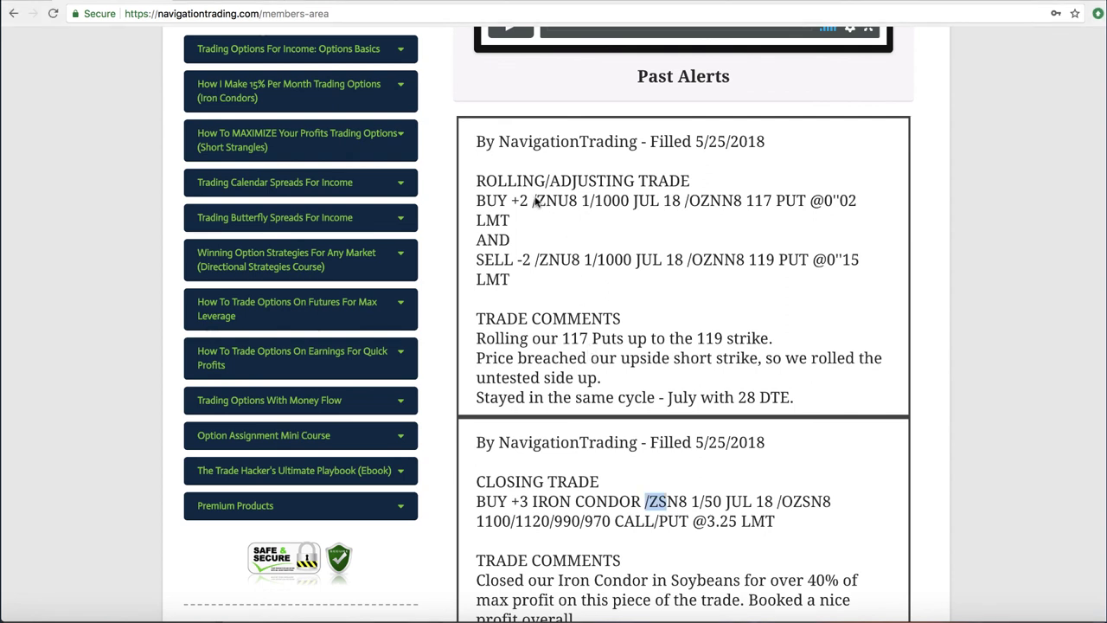
left_click(536, 201)
left_click_drag(537, 200, 558, 201)
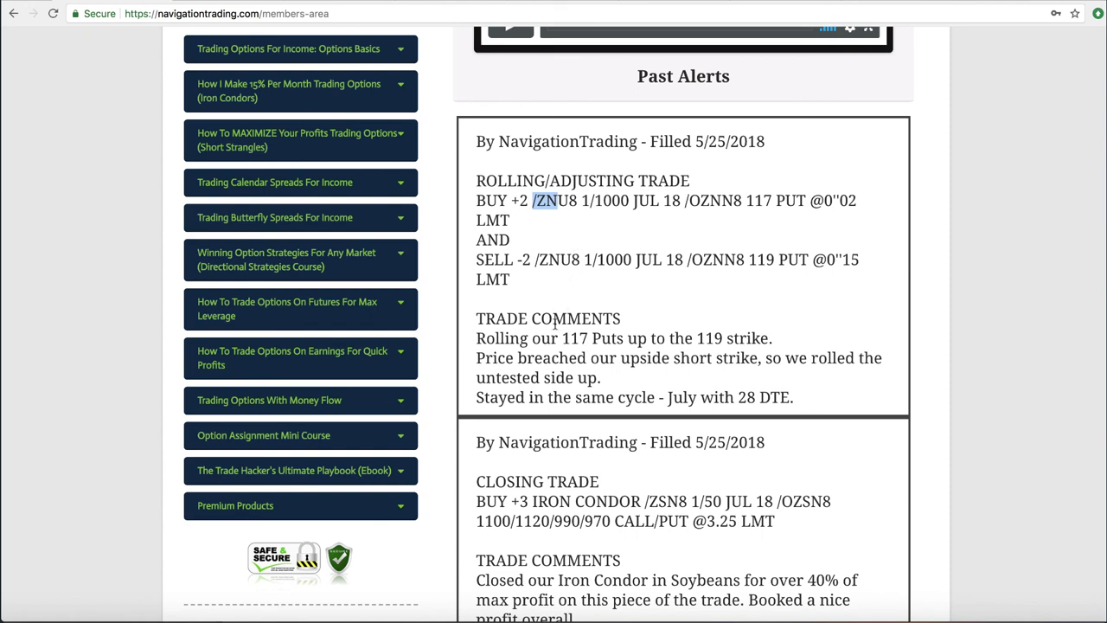
left_click_drag(621, 358, 756, 372)
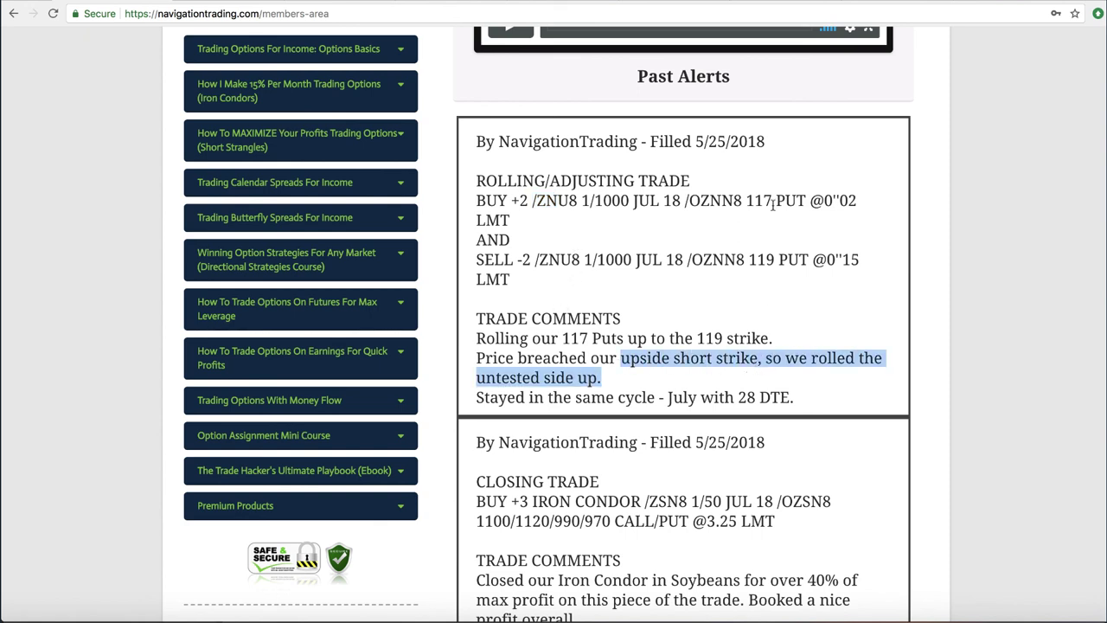
left_click_drag(832, 201, 858, 201)
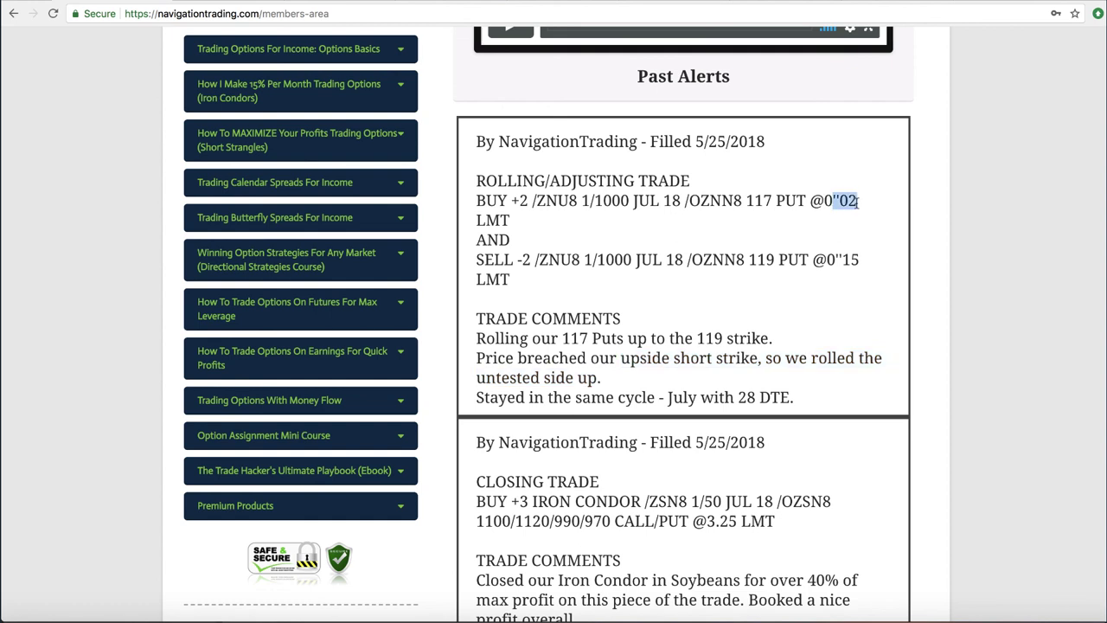
Highlight "117 PUT" in the buy line, "119 PUT" in the sell line, and "28 DTE." in the rolling alert's comments.
left_click(644, 218)
left_click_drag(745, 200, 807, 201)
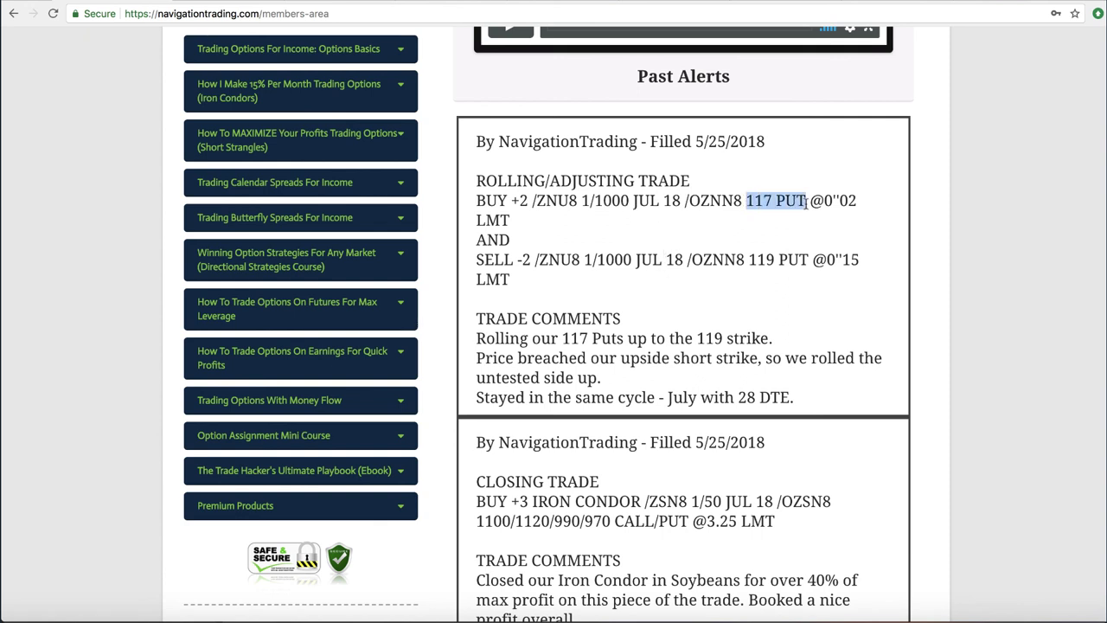
left_click_drag(749, 259, 810, 260)
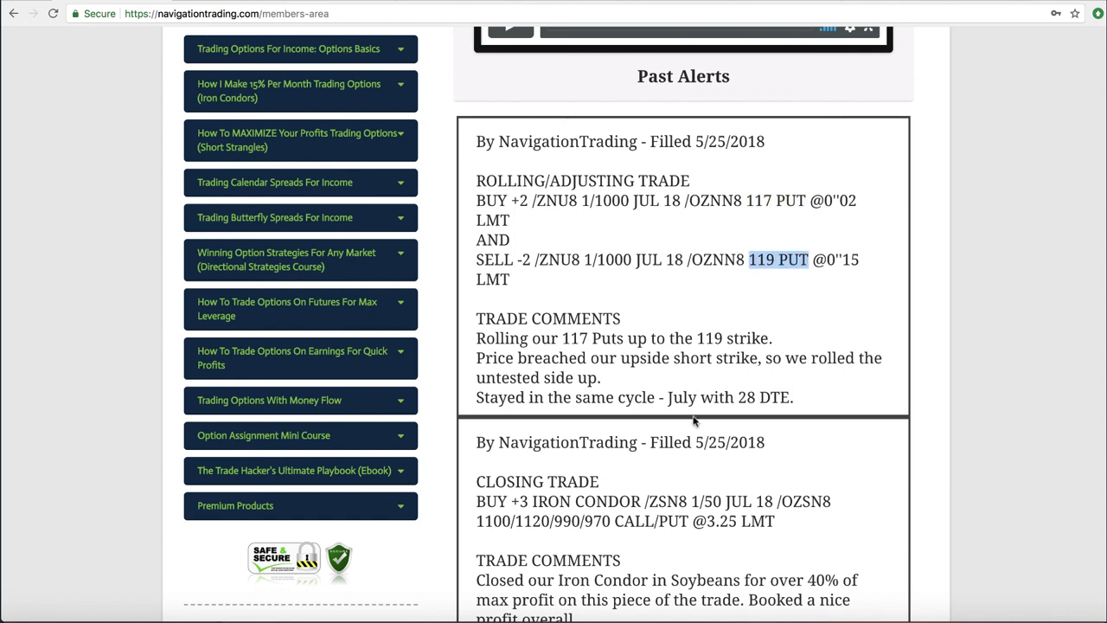
left_click_drag(735, 397, 805, 398)
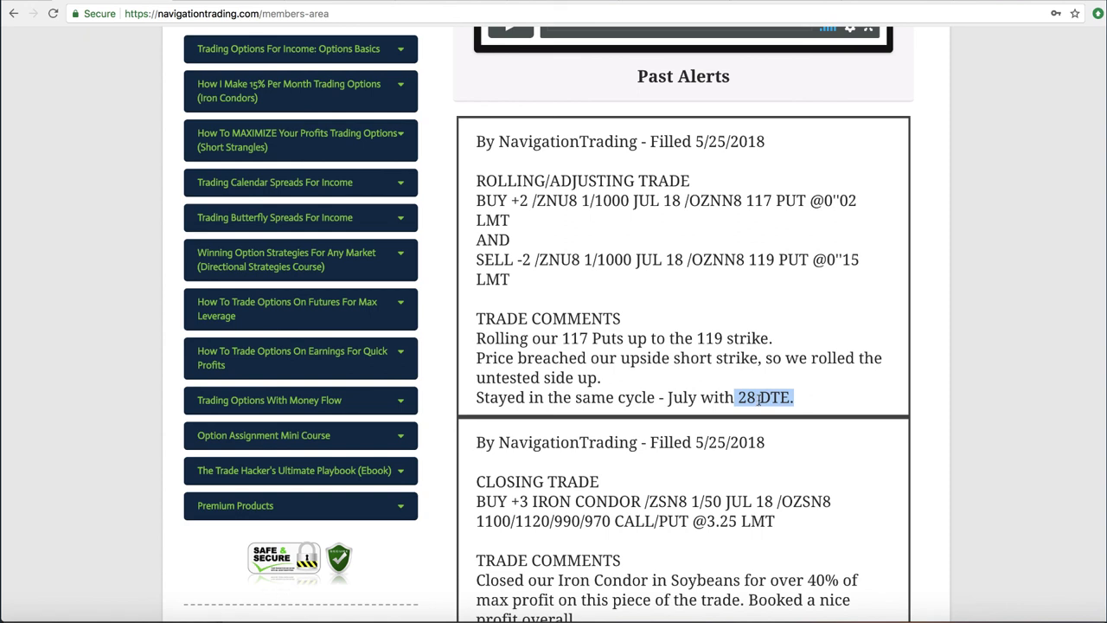
Switch to thinkorswim and view the /ZNU8 risk profile, with the price axis stretched to about 116 to 122.
left_click(432, 616)
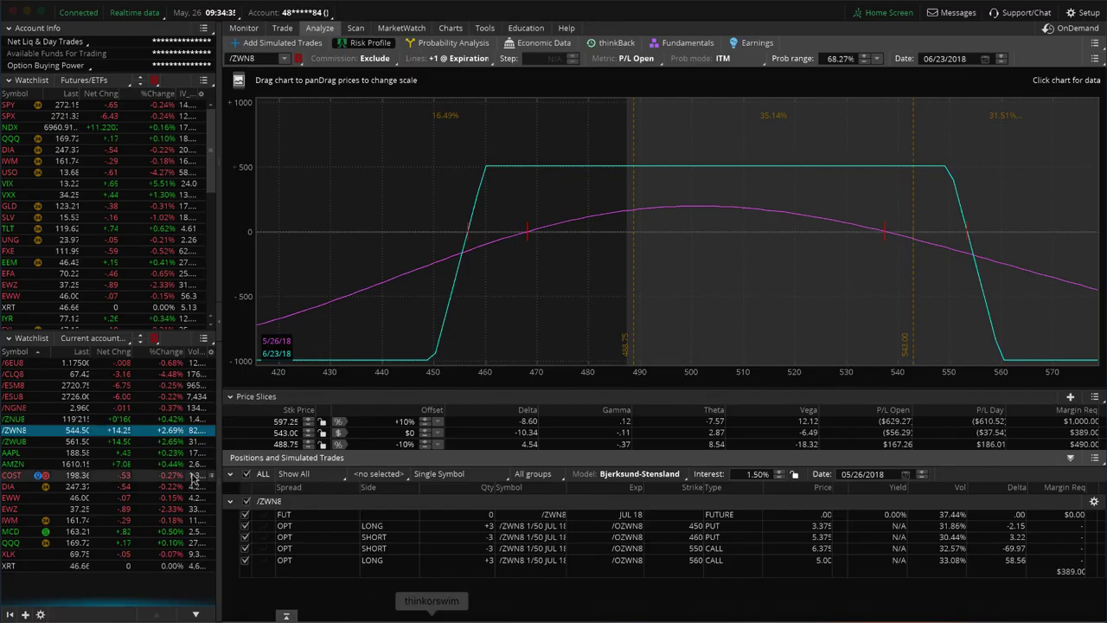
left_click(110, 430)
left_click(109, 420)
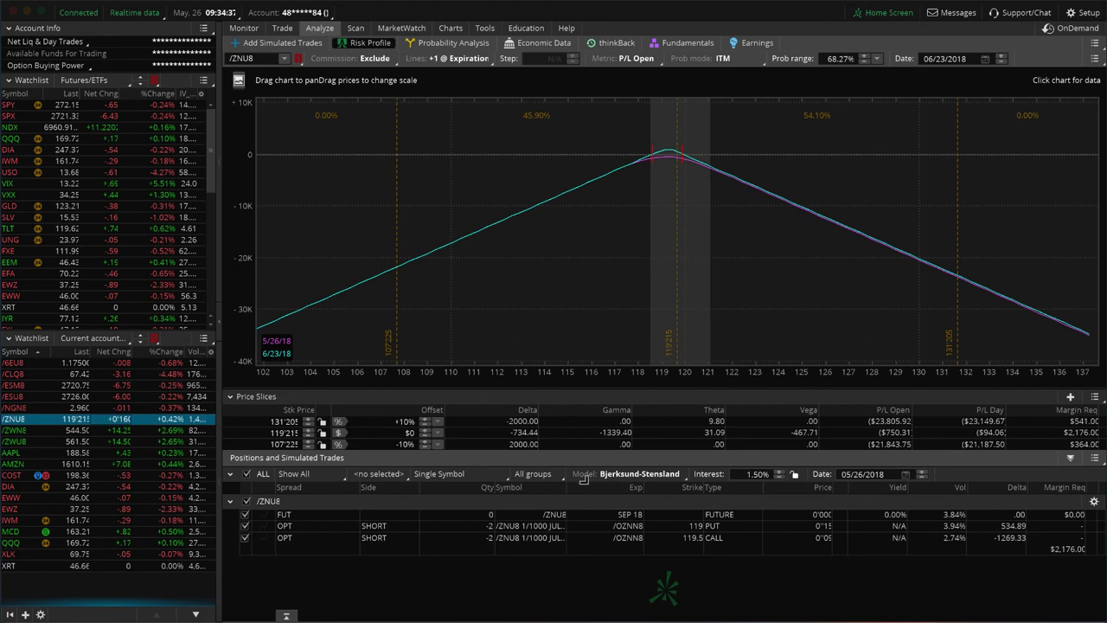
left_click_drag(970, 374, 988, 374)
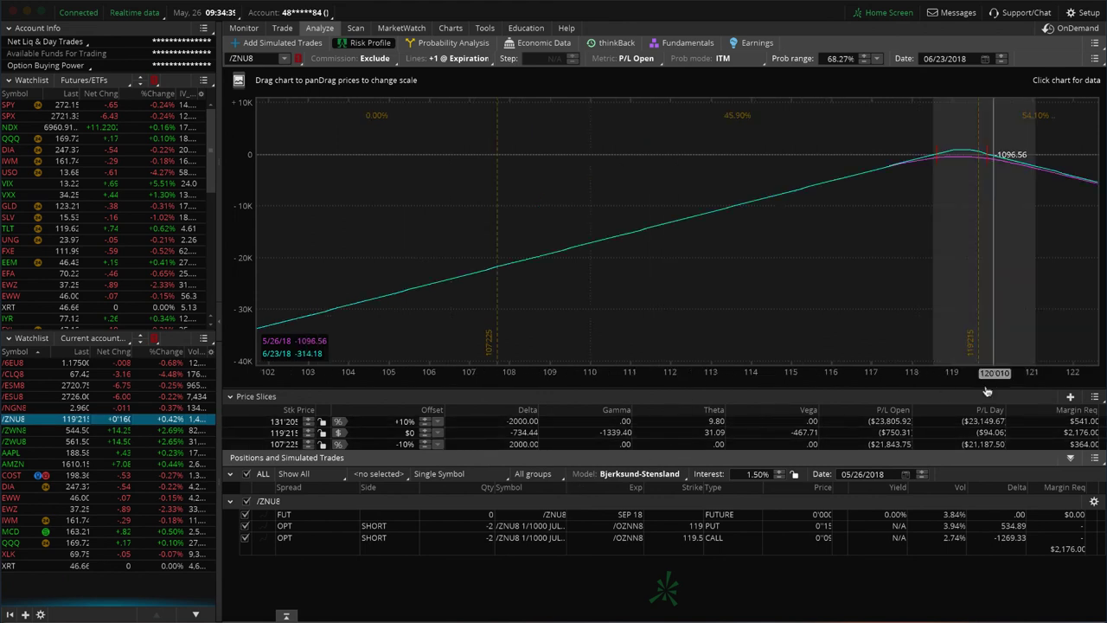
left_click_drag(870, 329, 310, 315)
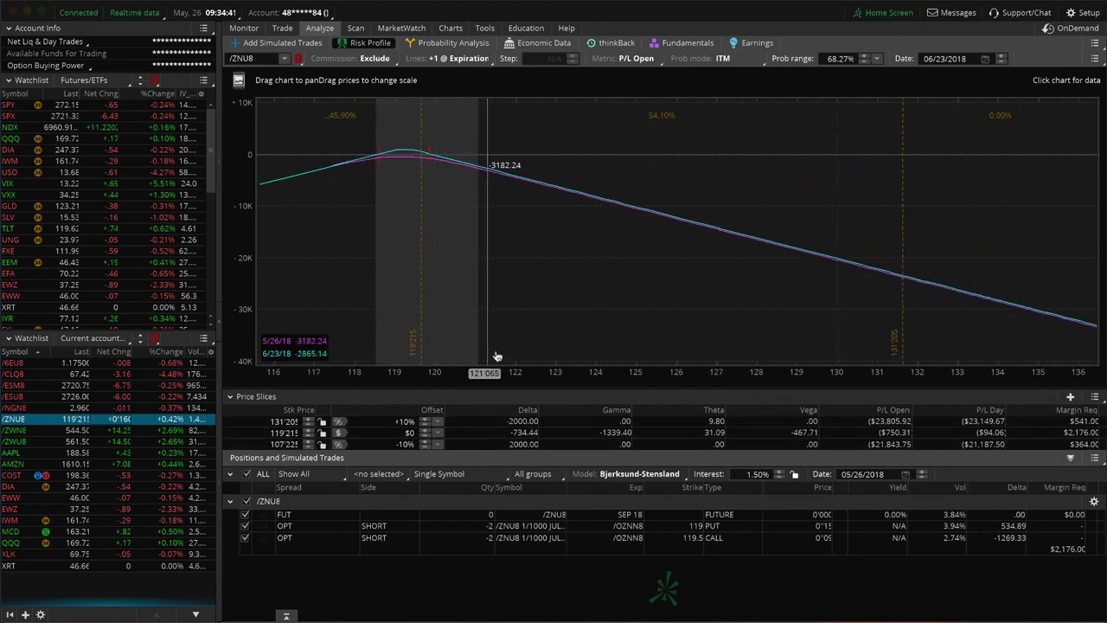
left_click_drag(522, 381, 946, 374)
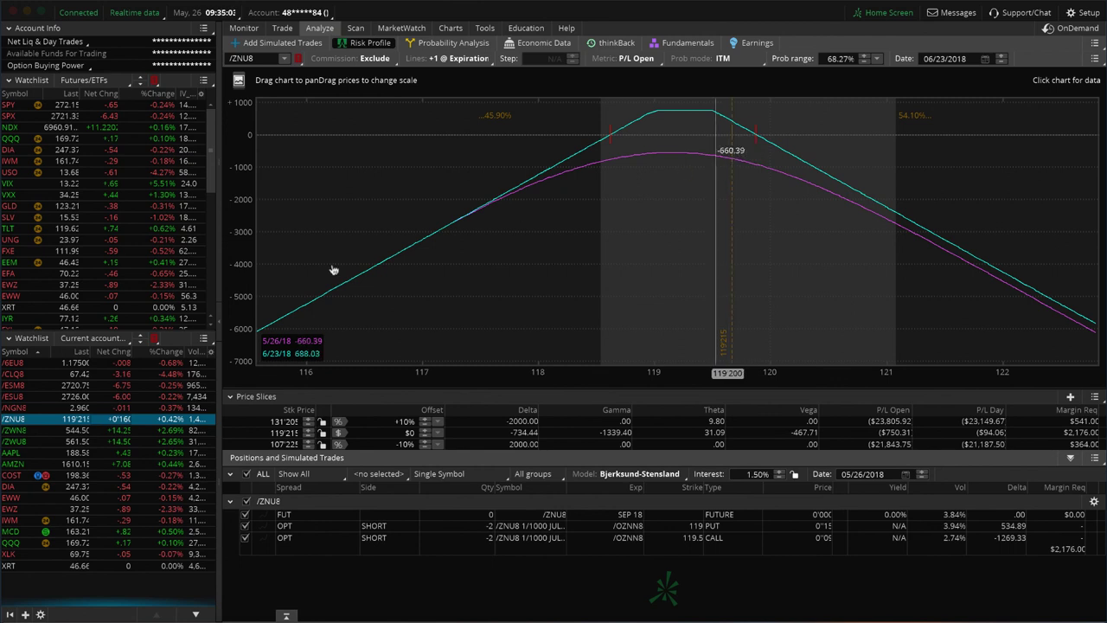
View the /6EU8 risk profile with the price axis stretched to about 1.11 to 1.23.
left_click(164, 365)
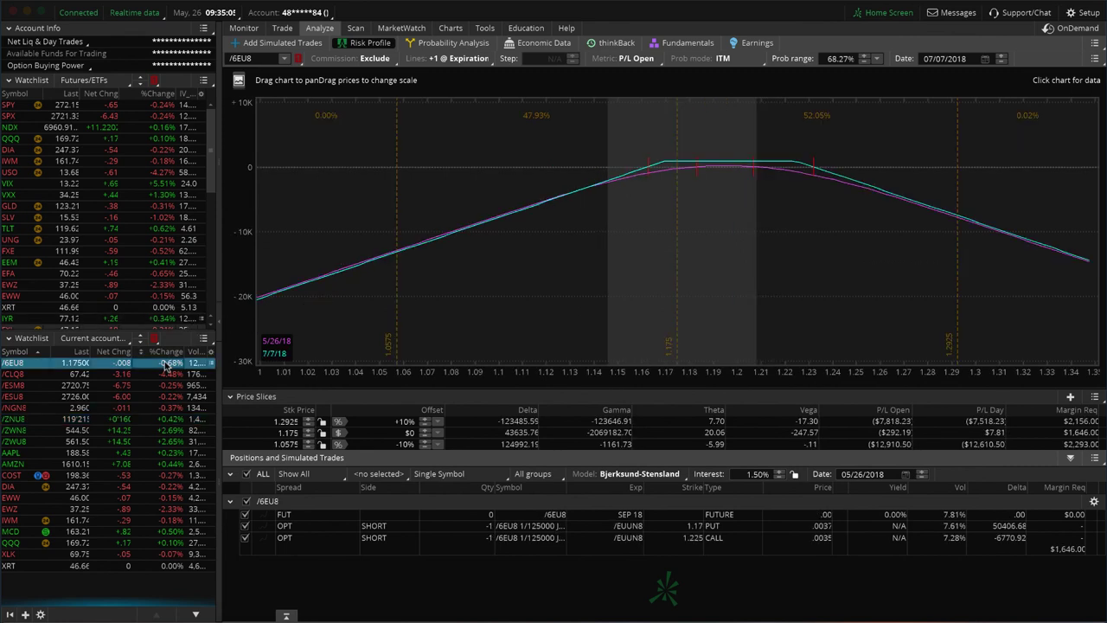
mouse_move(655, 382)
left_mouse_down()
mouse_move(830, 375)
mouse_move(445, 337)
left_mouse_up()
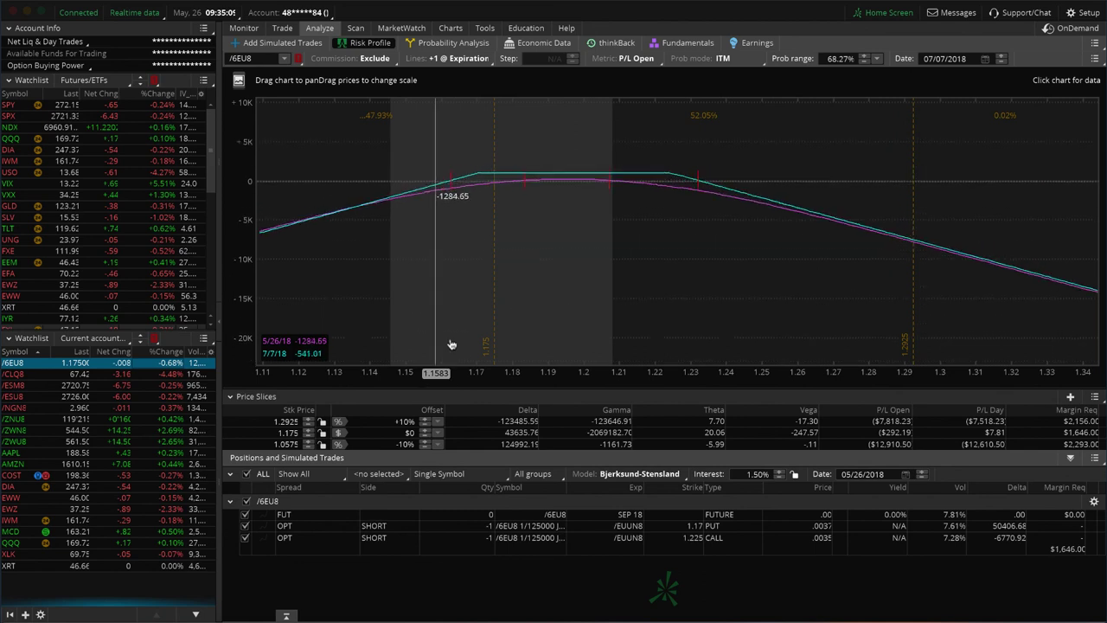
left_click_drag(589, 375, 868, 373)
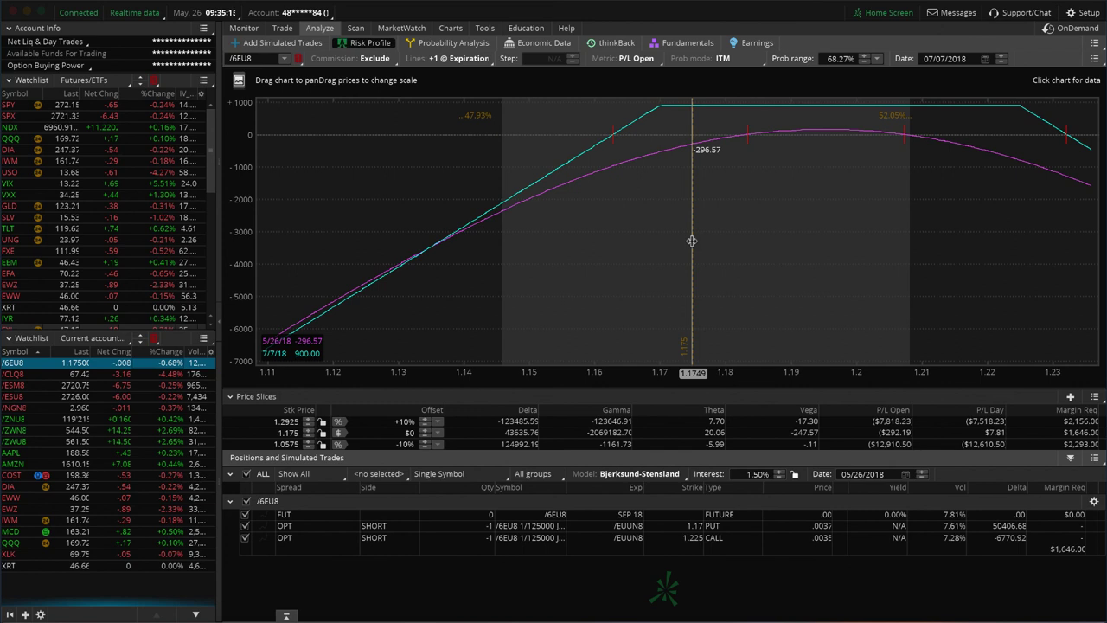
Review the risk profiles of /ESM8, /ESU8, /NGN8 and /ZWN8 one after another.
left_click(151, 385)
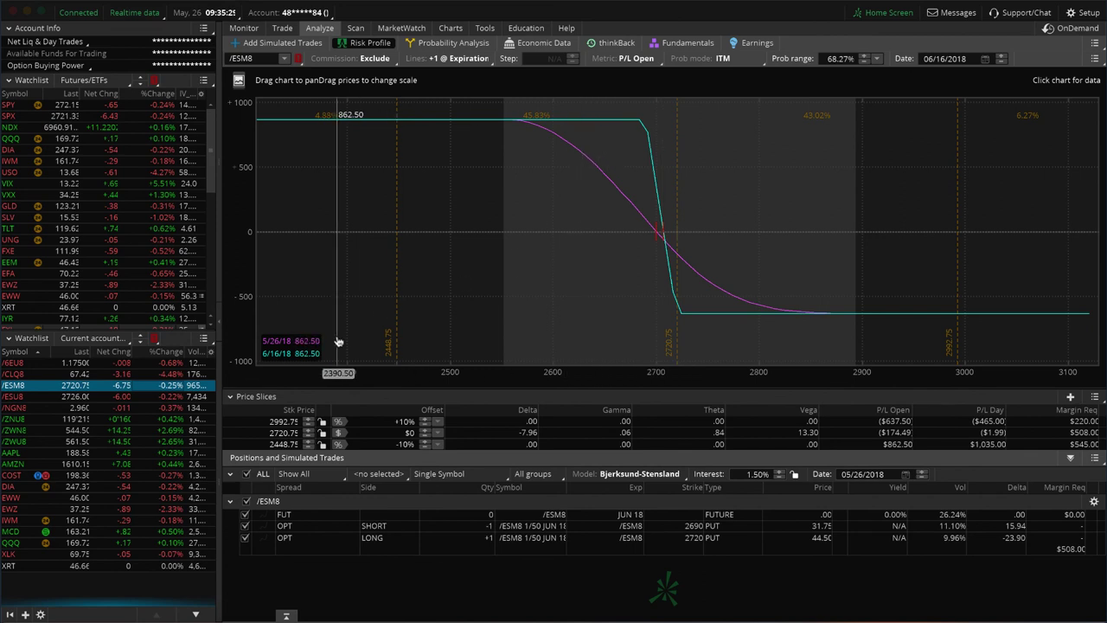
left_click(176, 398)
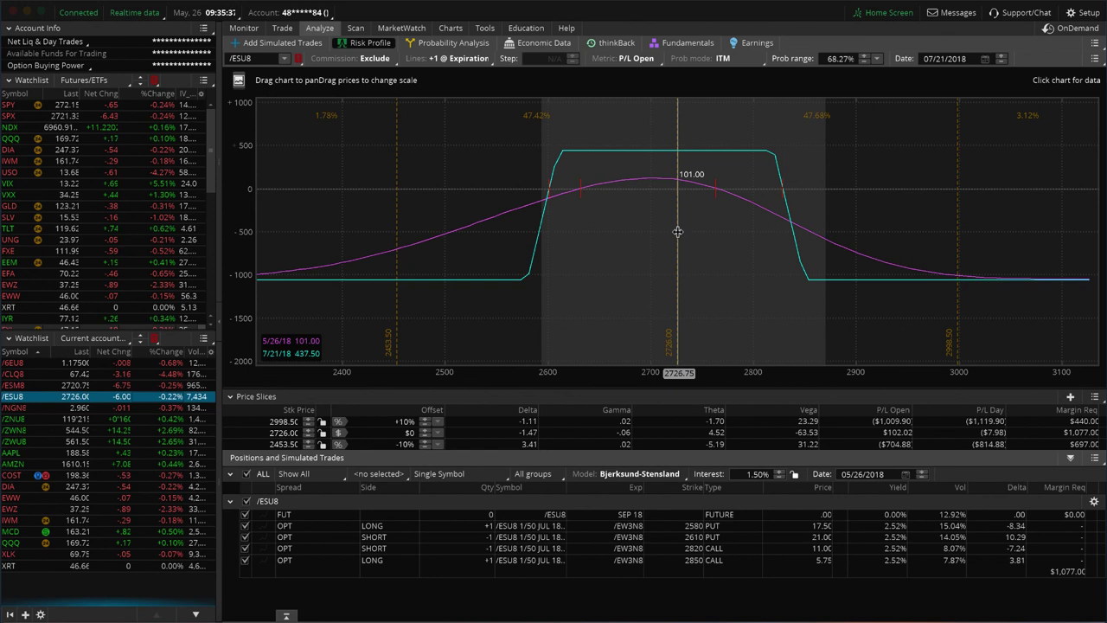
left_click(173, 407)
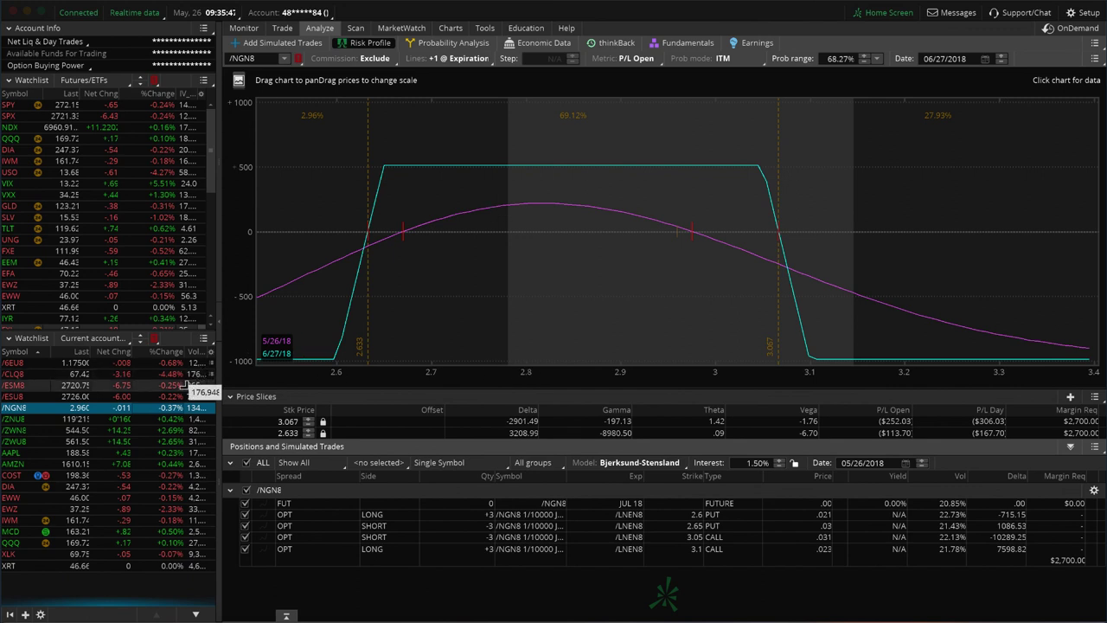
left_click(100, 432)
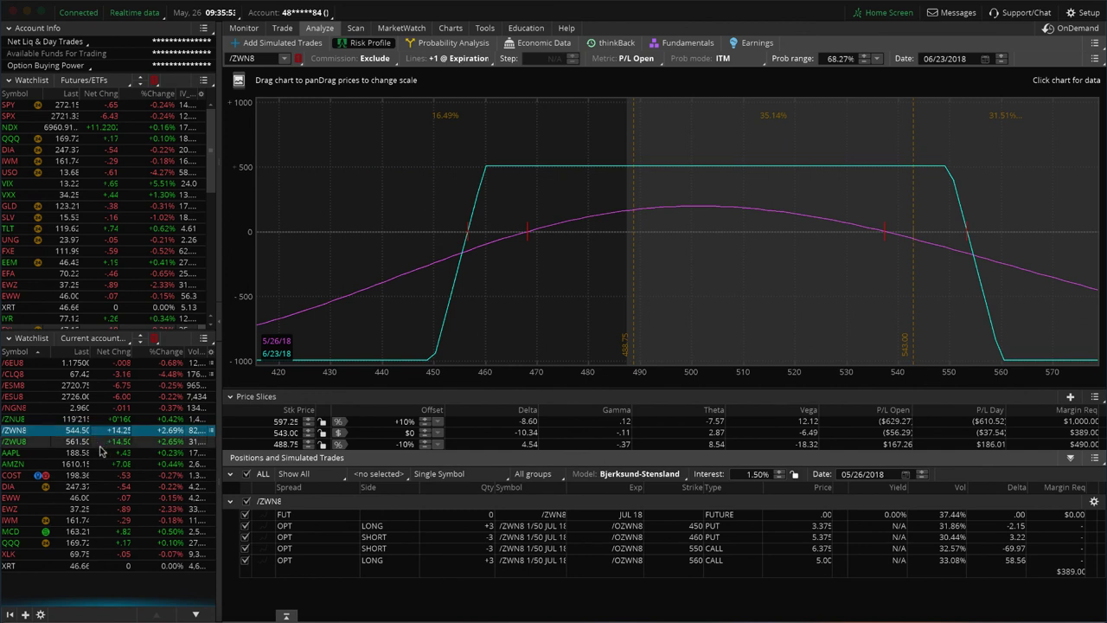
Examine AAPL's risk profile, also checking its open option positions alongside the option chain.
left_click(100, 451)
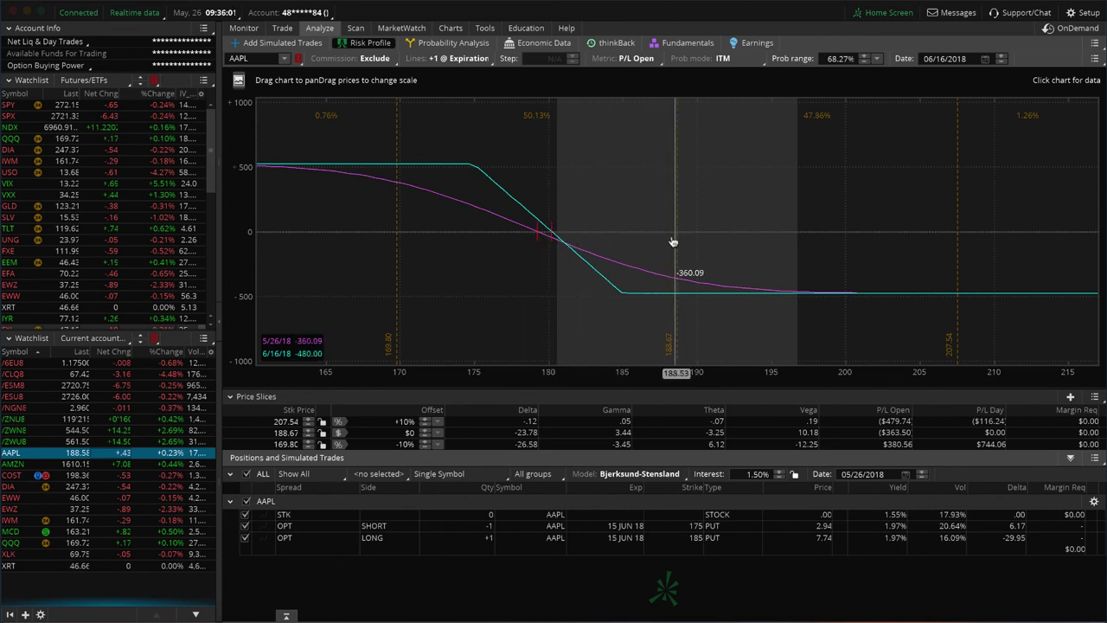
left_click(282, 27)
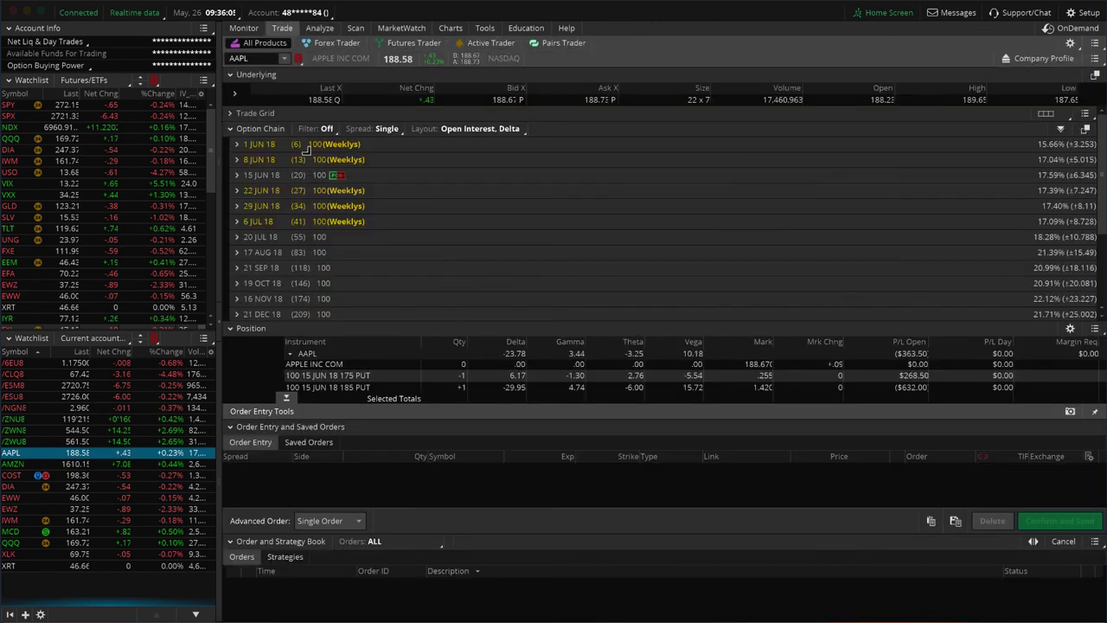
left_click(319, 27)
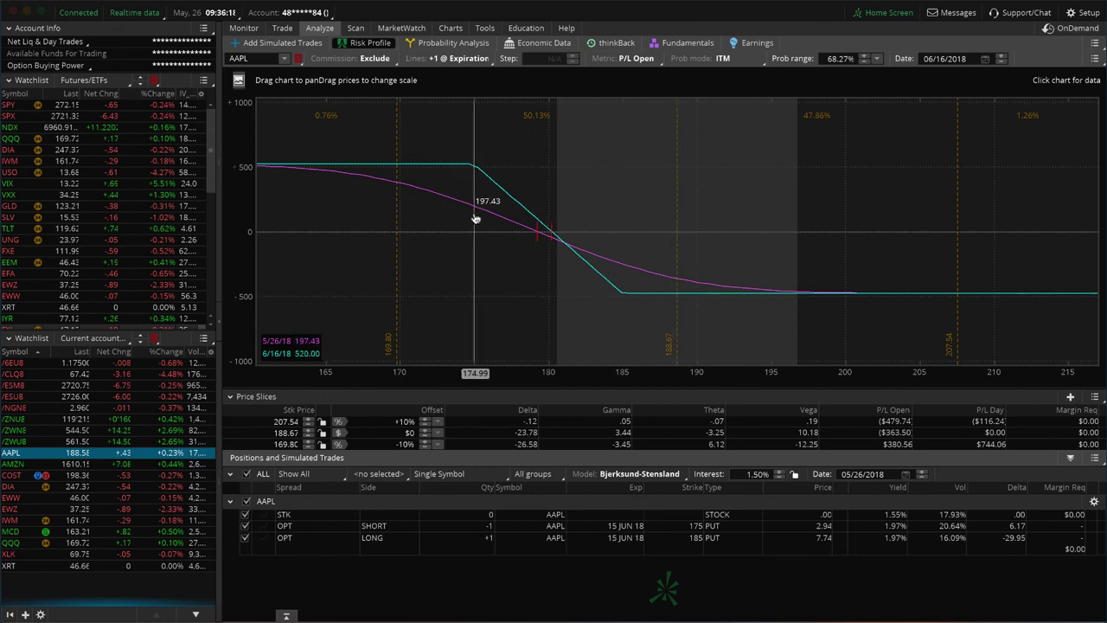
View the AMZN risk profile with the price axis stretched to about 1520 to 1680, followed by the COST and DIA risk profiles.
left_click(174, 465)
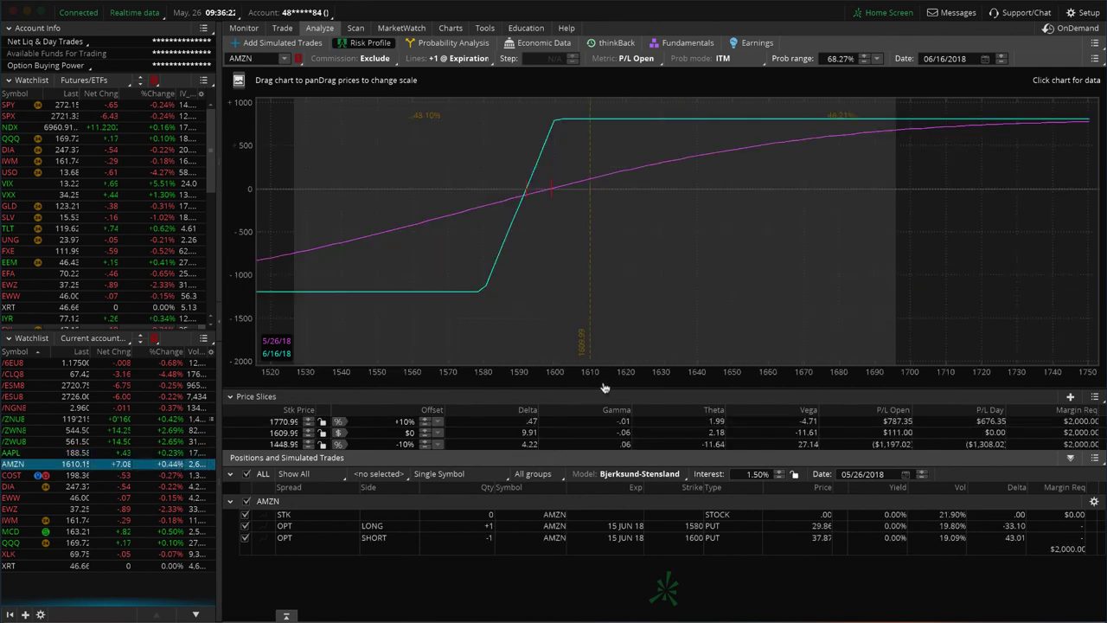
left_click_drag(624, 384, 757, 389)
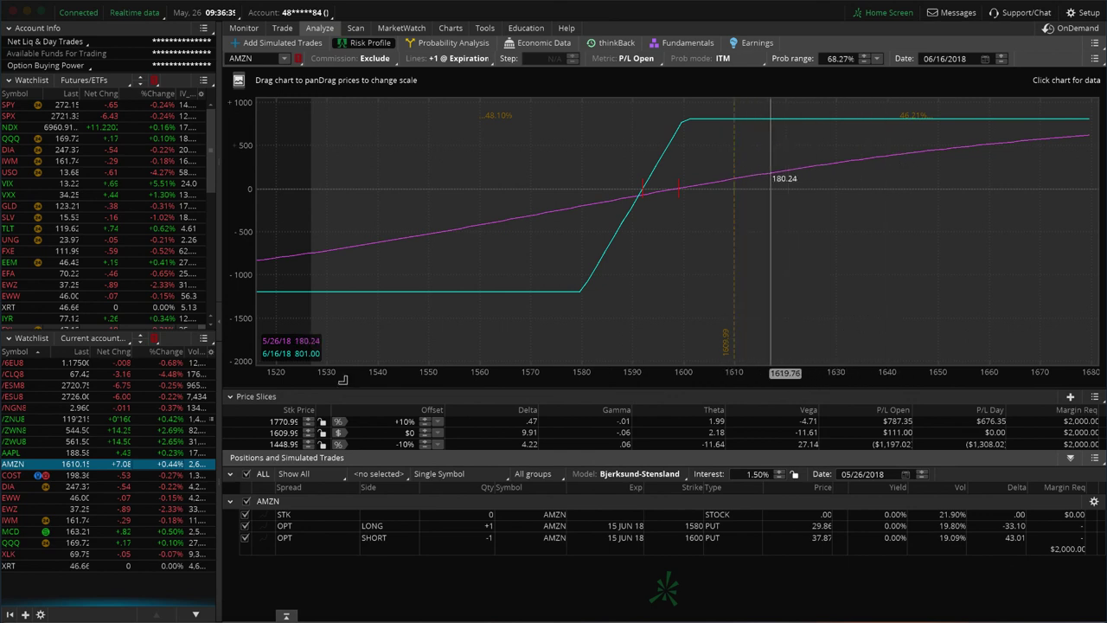
left_click(157, 477)
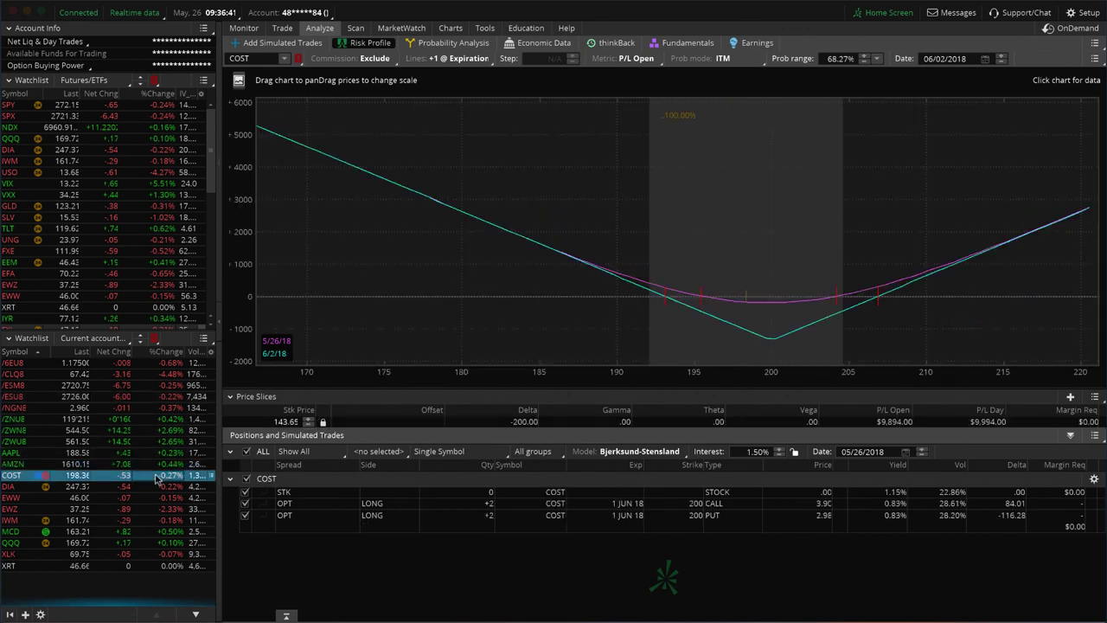
left_click(159, 487)
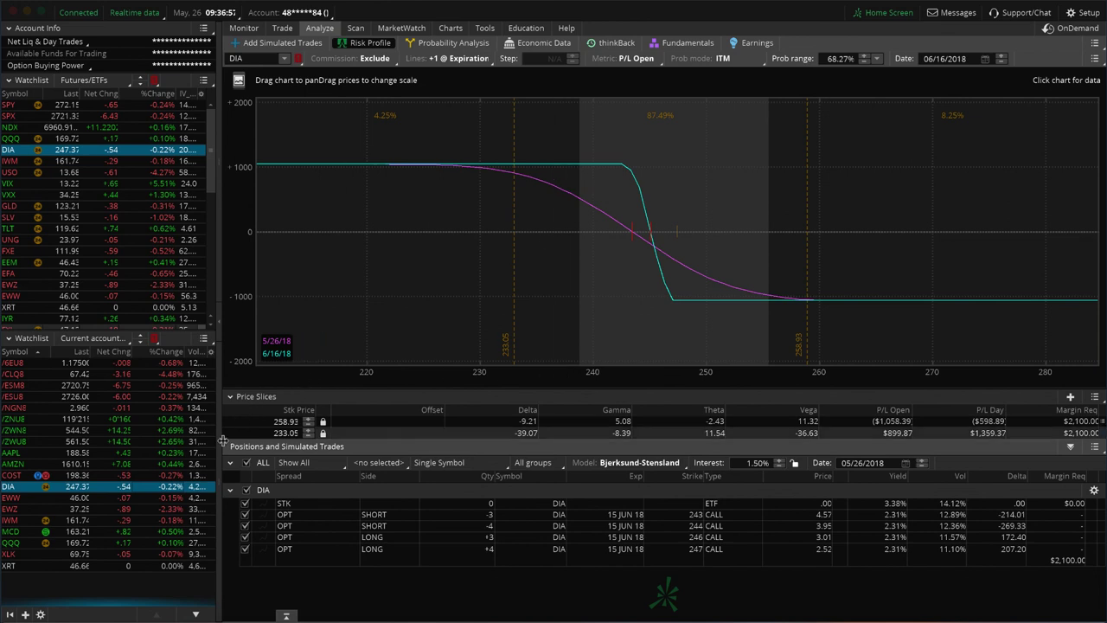
View the EWW risk profile with the 20 JUL 18 42 put and 50 call excluded.
left_click(175, 498)
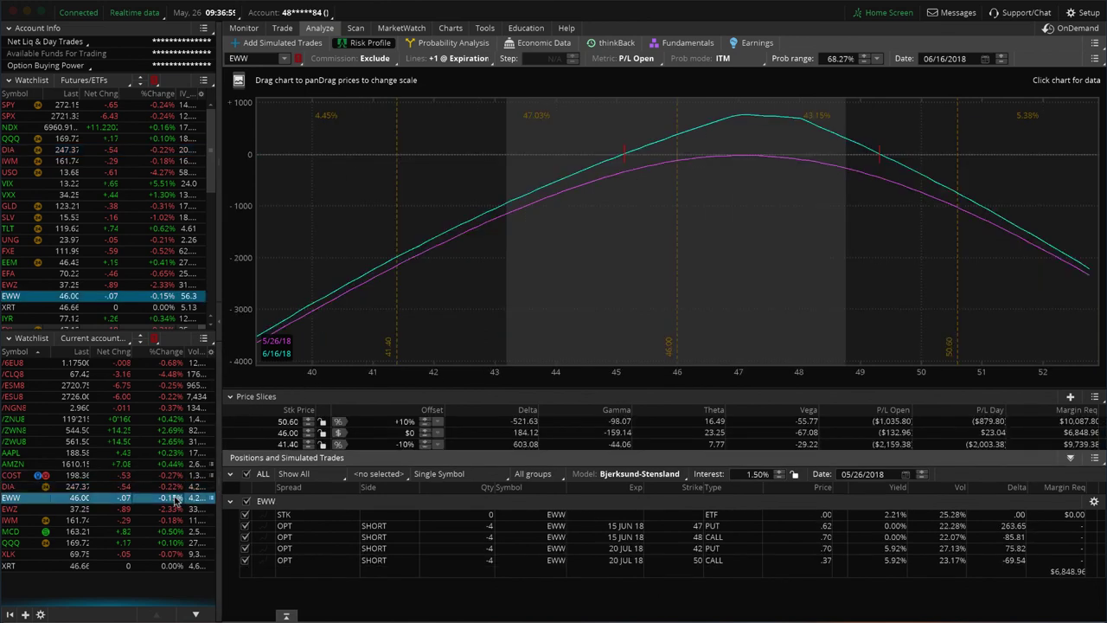
left_click(245, 549)
left_click(246, 561)
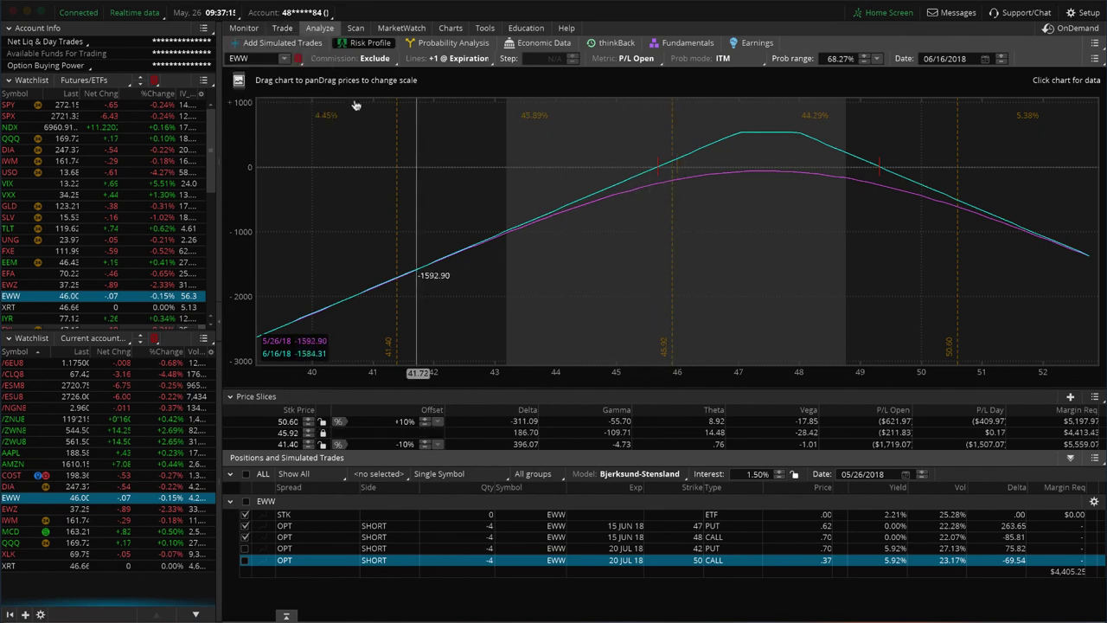
Check EWW's open option positions alongside its option chain, and set the risk profile's middle price slice to 45.99.
left_click(282, 28)
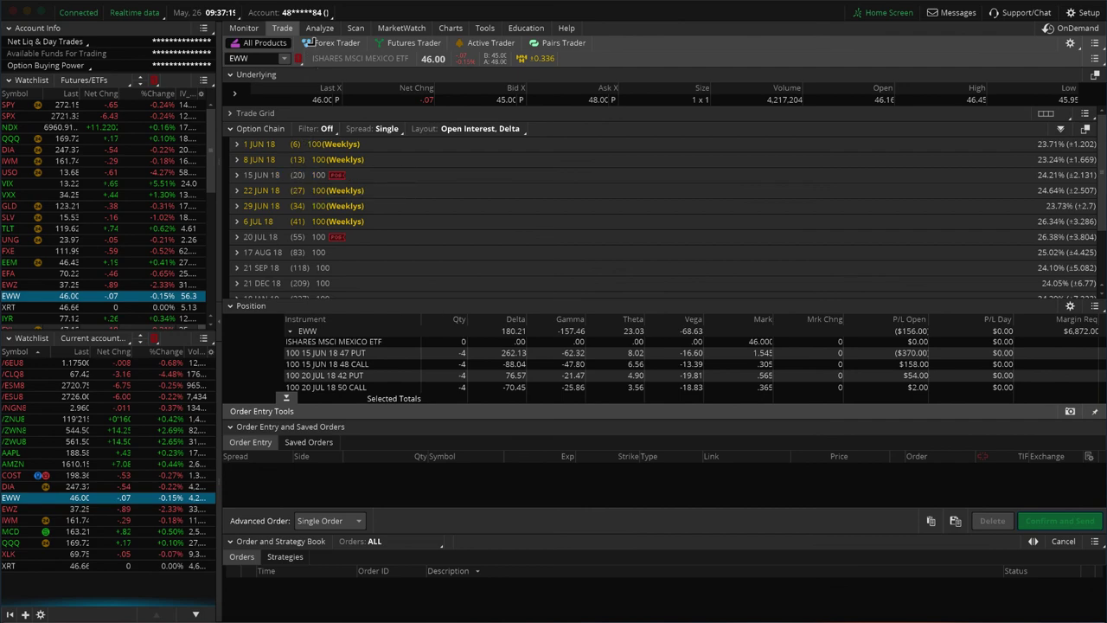
left_click(320, 28)
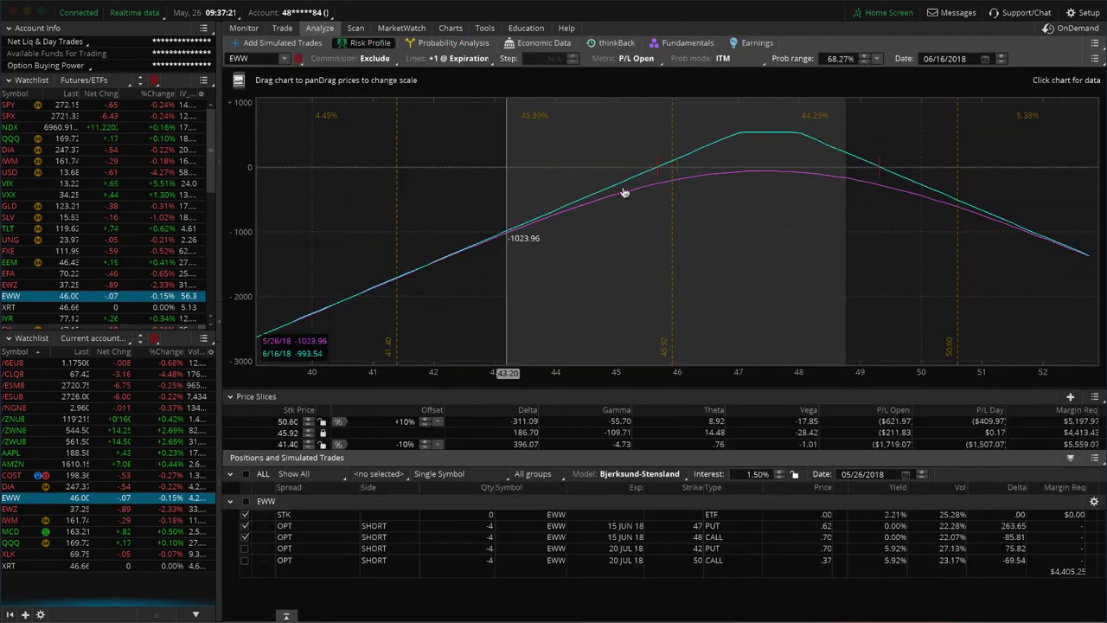
left_click(677, 194)
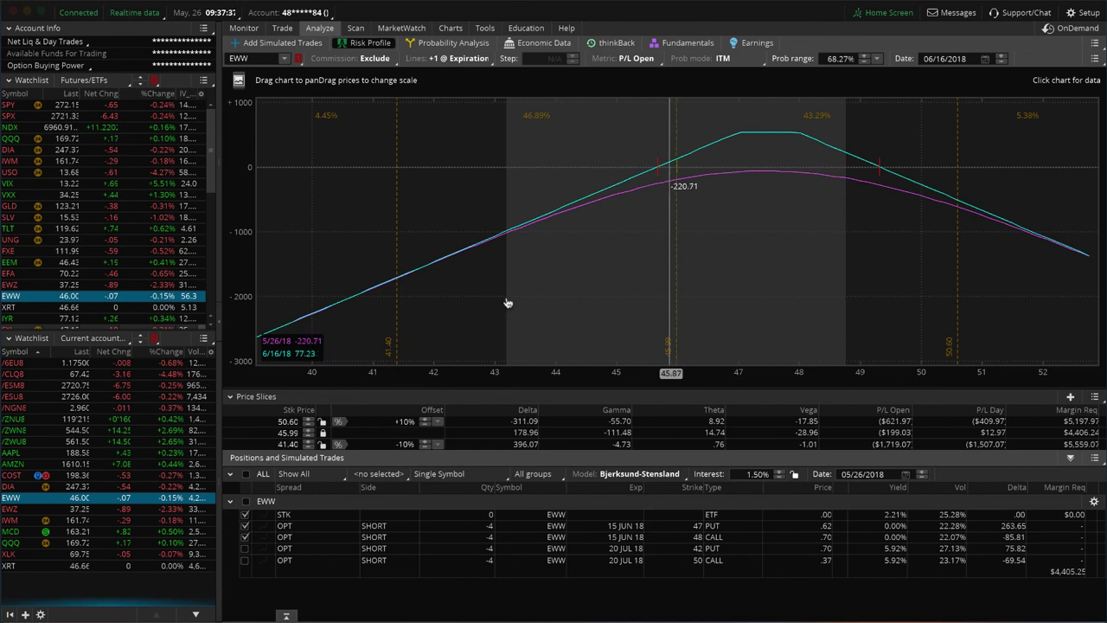
Switch the EWW risk profile from the 15 JUN 18 options to only the 20 JUL 18 42 put and 50 call.
left_click(245, 527)
left_click(245, 537)
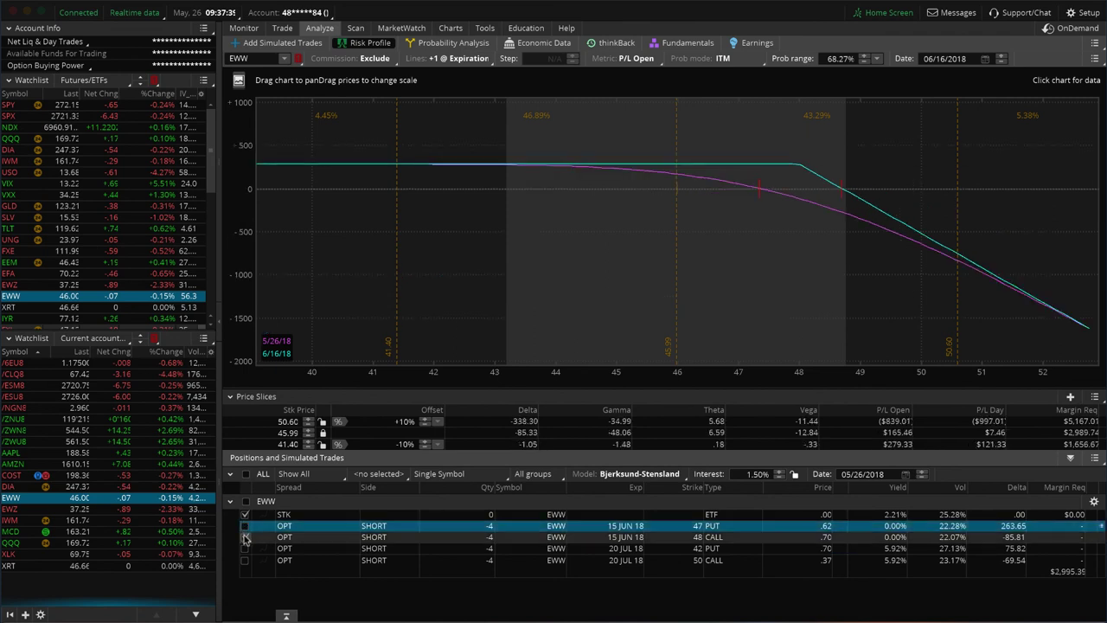
left_click(245, 549)
left_click(245, 559)
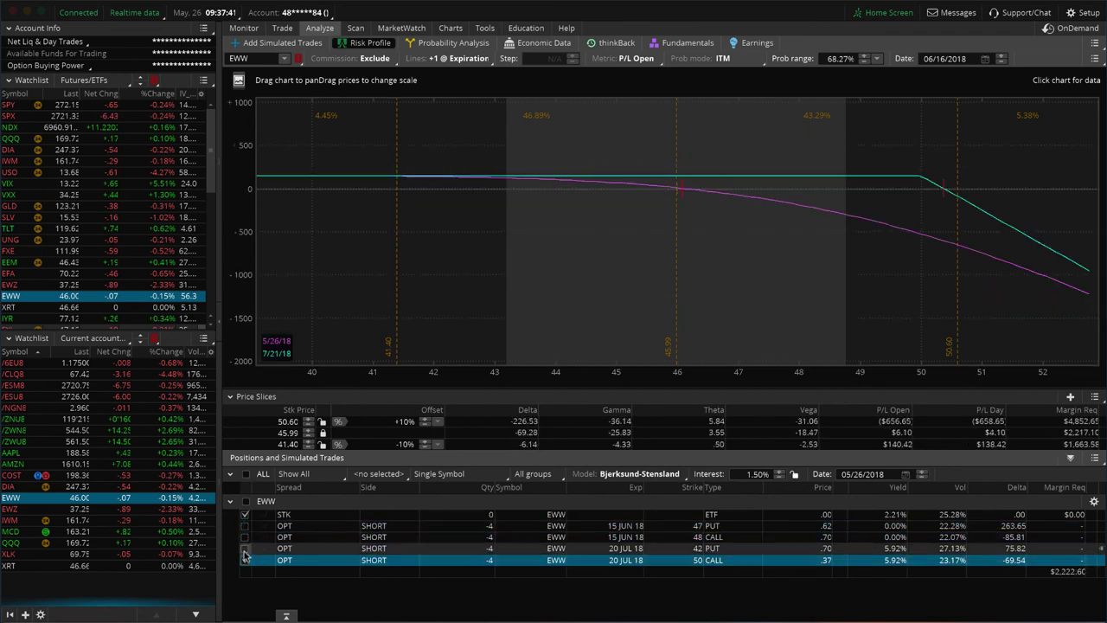
left_click(245, 548)
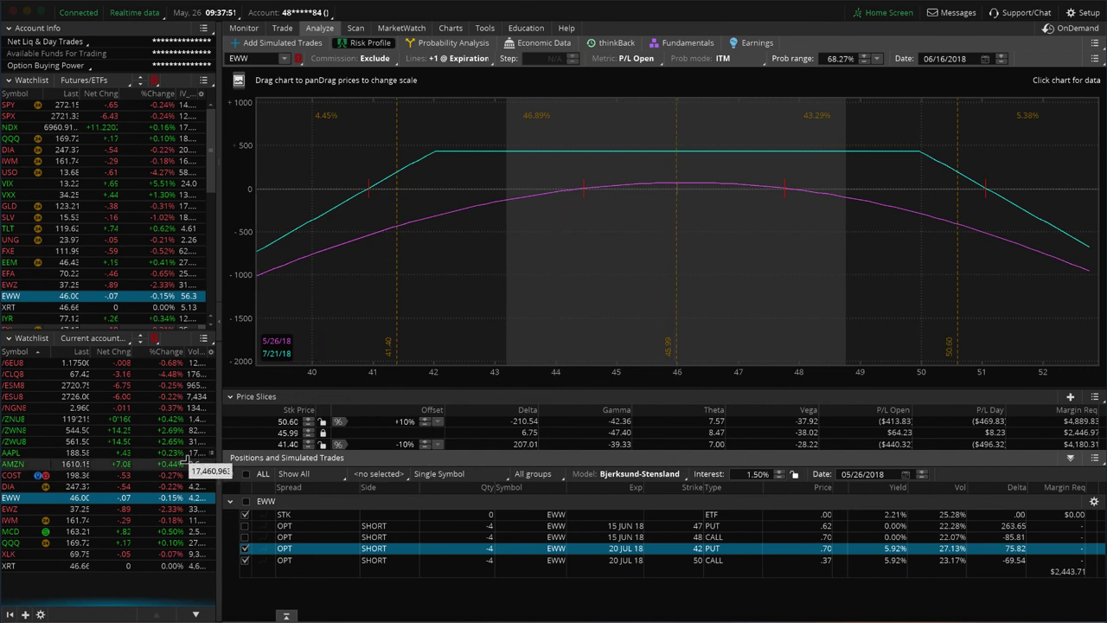
View the EWZ risk profile and the MCD risk profile, with MCD's price axis stretched to about 155 to 172.
left_click(167, 510)
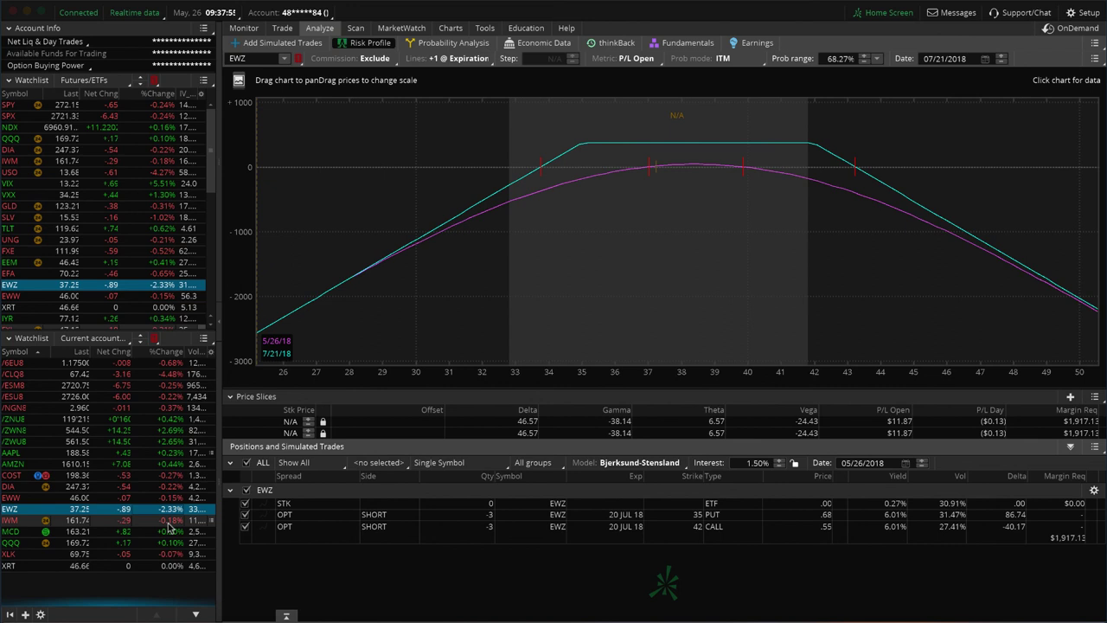
left_click(173, 532)
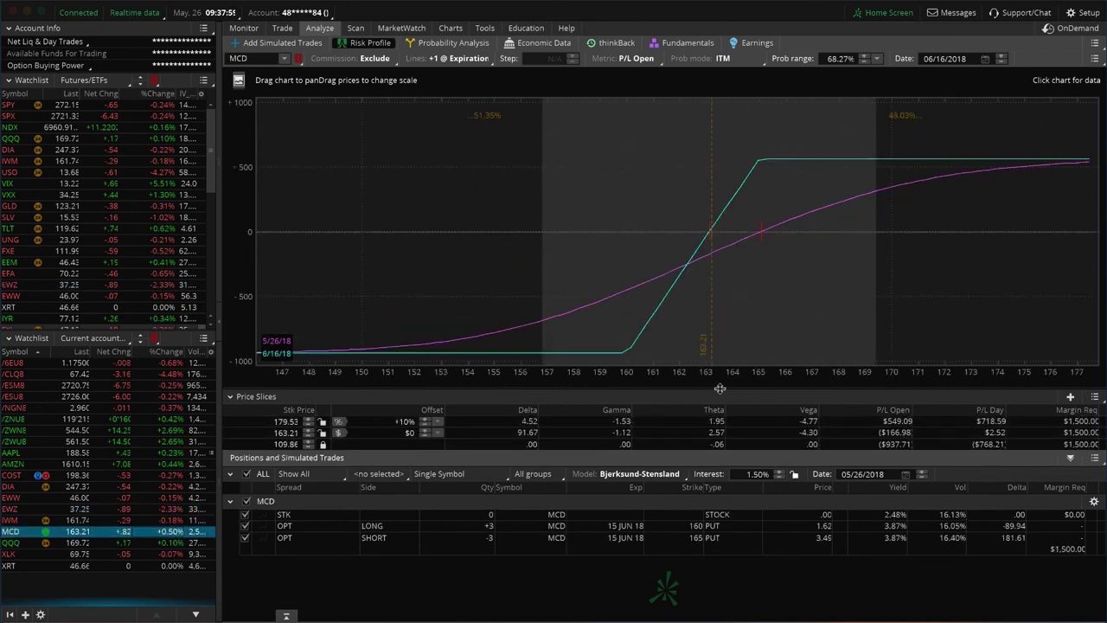
mouse_move(768, 374)
left_mouse_down()
mouse_move(547, 372)
mouse_move(788, 372)
left_mouse_up()
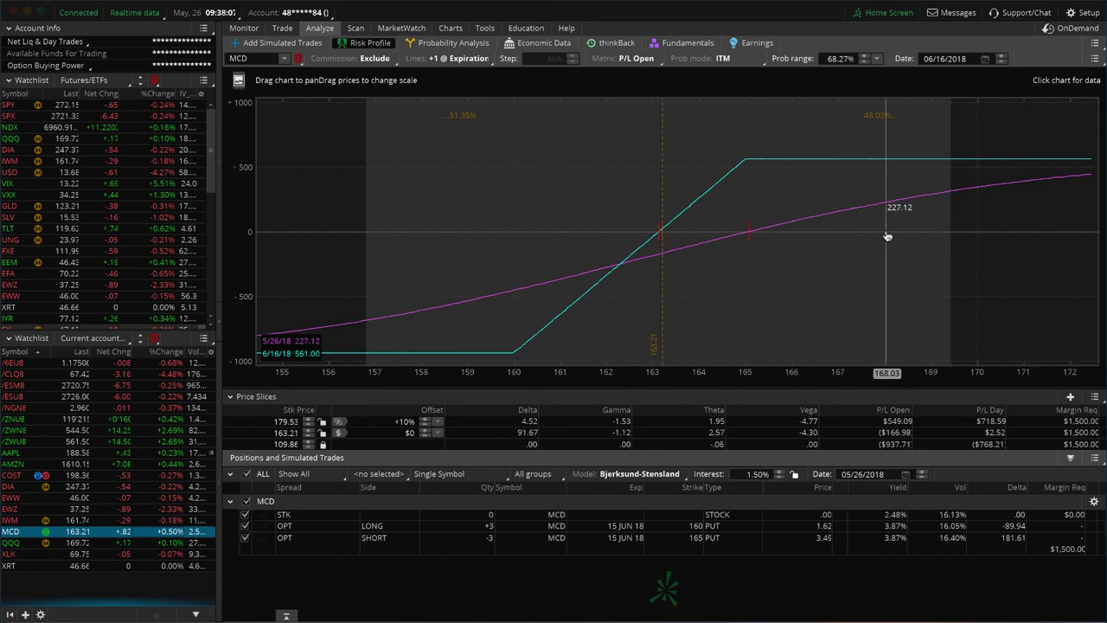
View the QQQ risk profile with the 171, 172, 174 and 175 calls excluded.
left_click(154, 544)
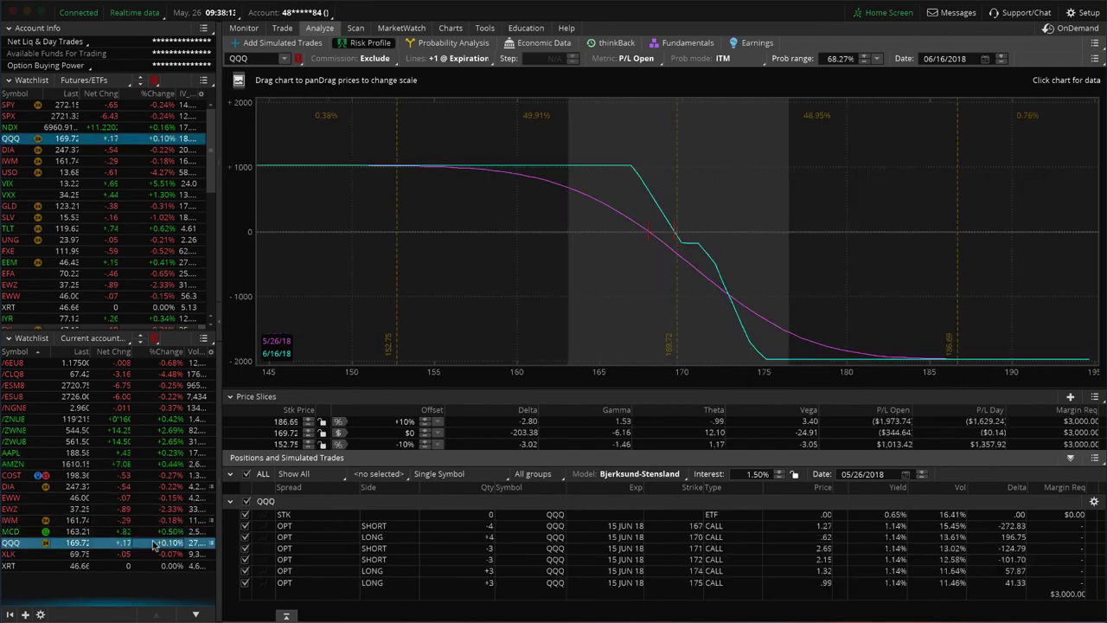
left_click(246, 549)
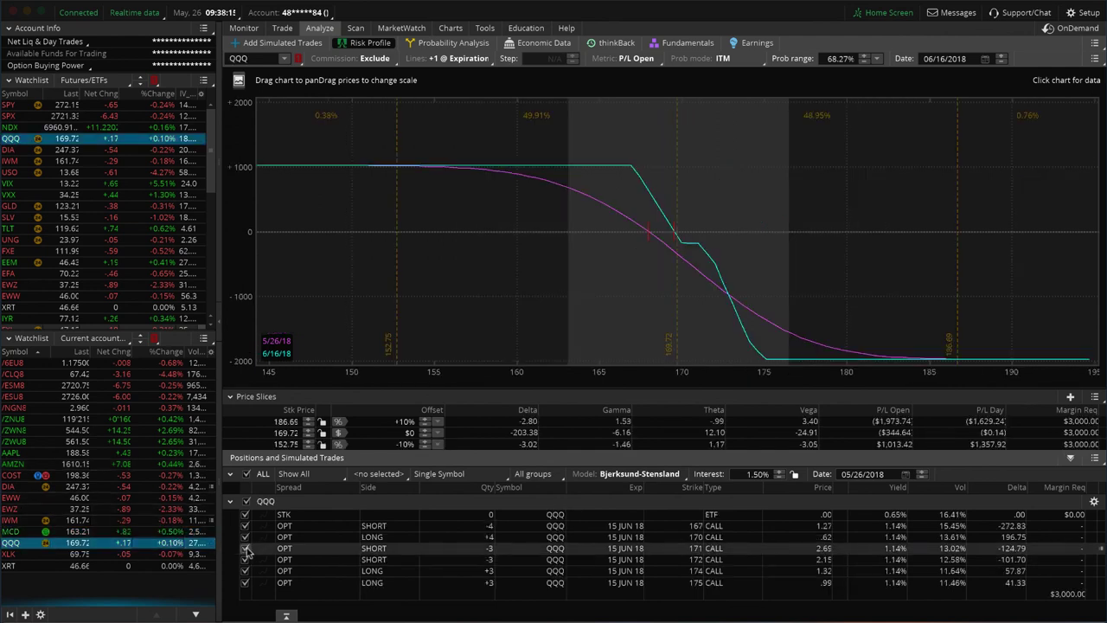
left_click(246, 559)
left_click(247, 571)
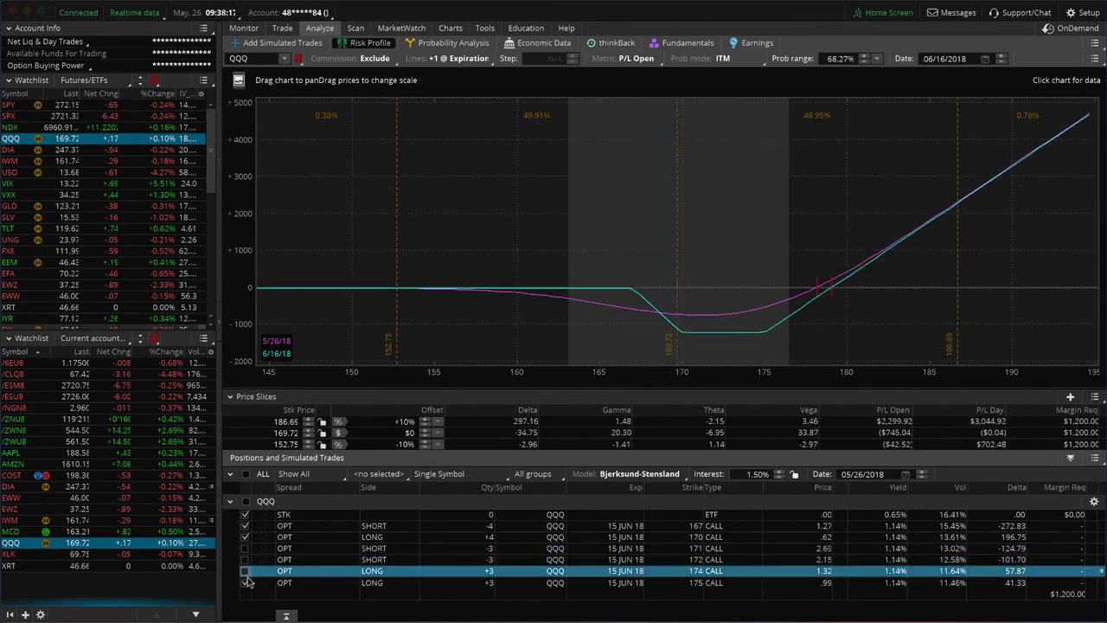
left_click(247, 583)
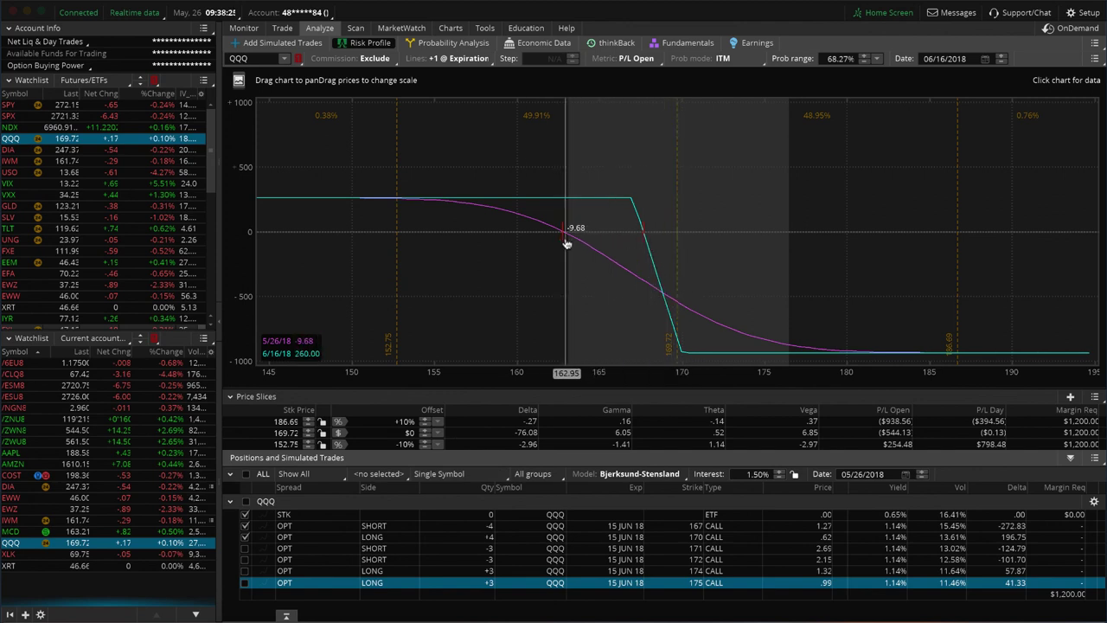
Switch the QQQ risk profile to only the 171, 172, 174 and 175 calls, and move the middle price slice to 166.83.
left_click(244, 526)
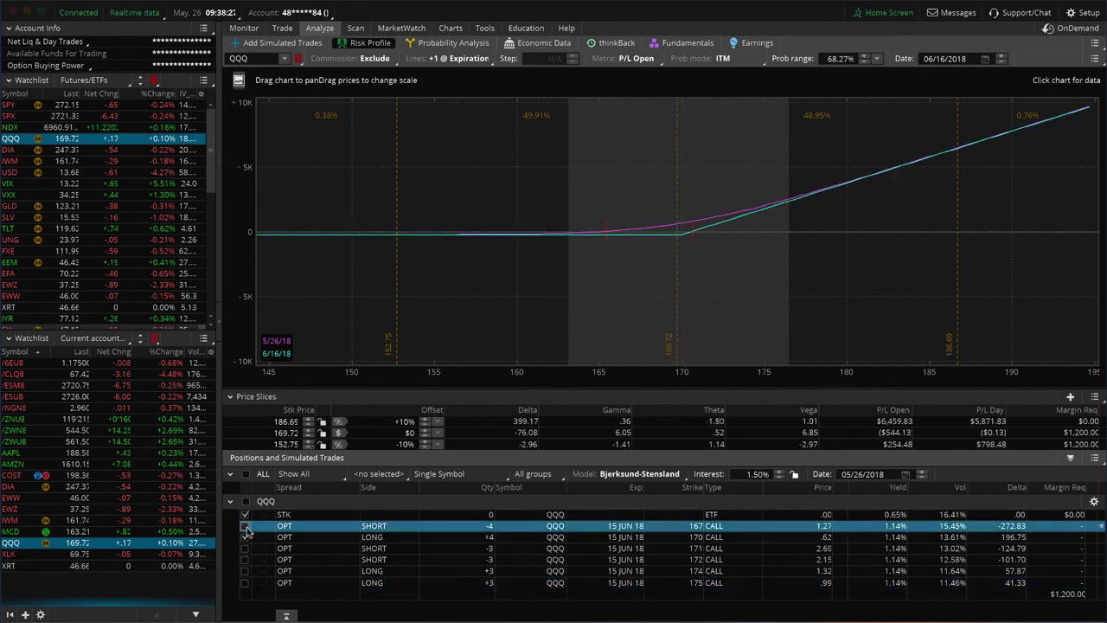
left_click(245, 538)
left_click(245, 548)
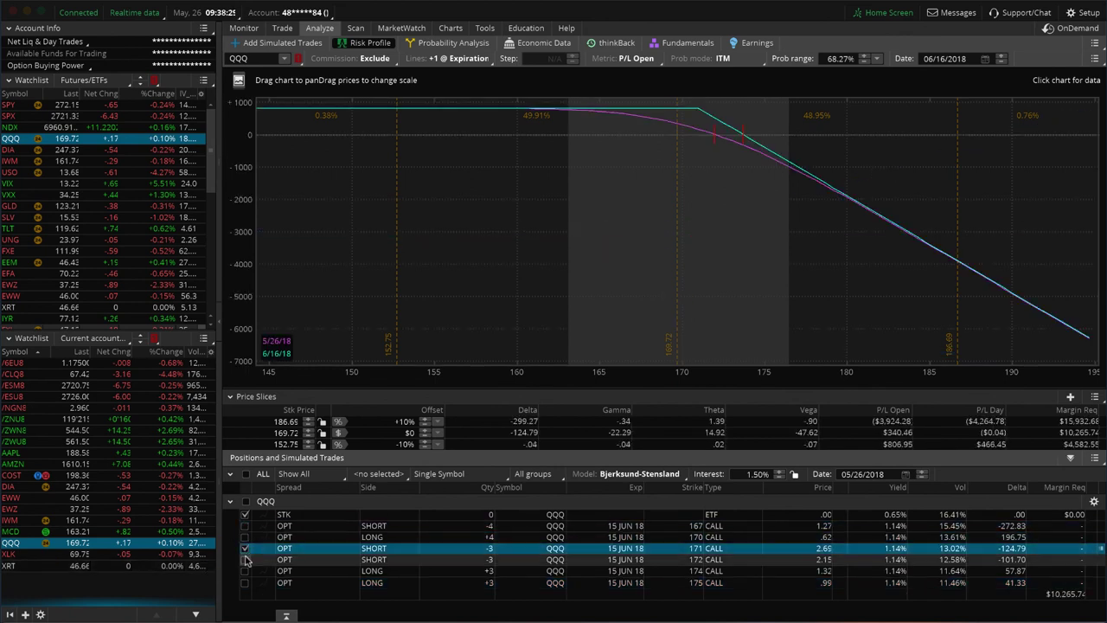
left_click(245, 560)
left_click(245, 571)
left_click(245, 582)
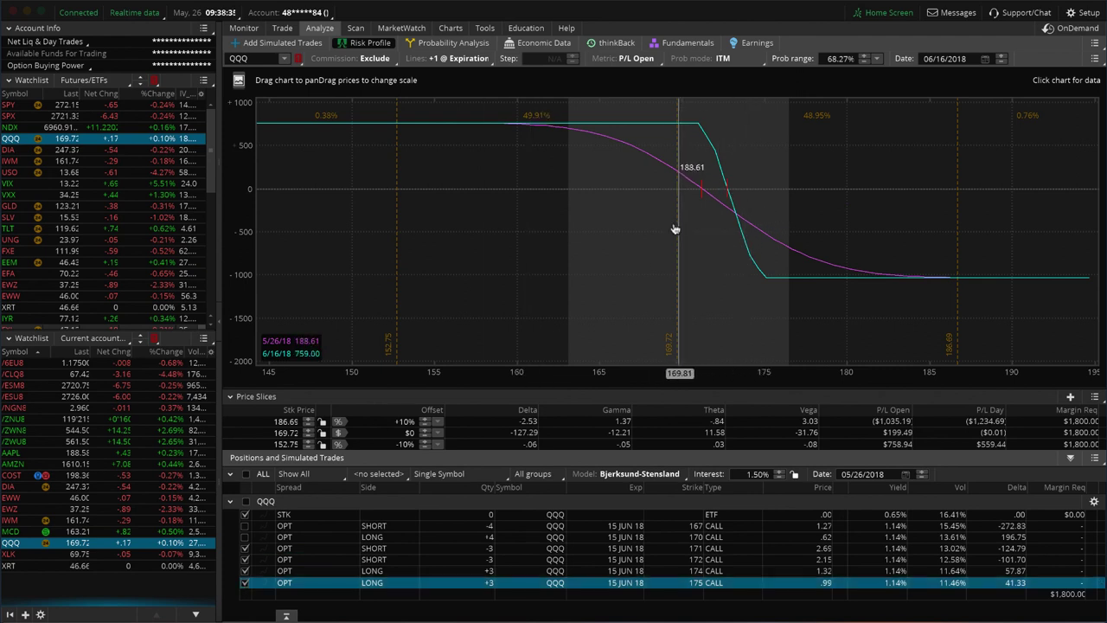
left_click_drag(676, 230, 629, 213)
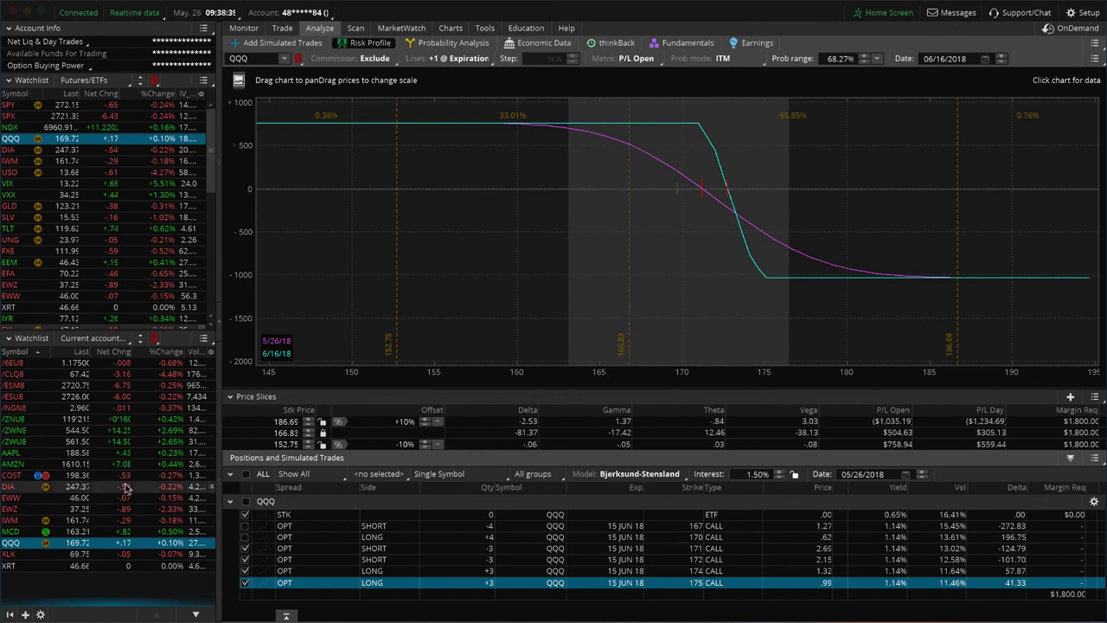
View the risk profiles of XLK and XRT.
left_click(136, 556)
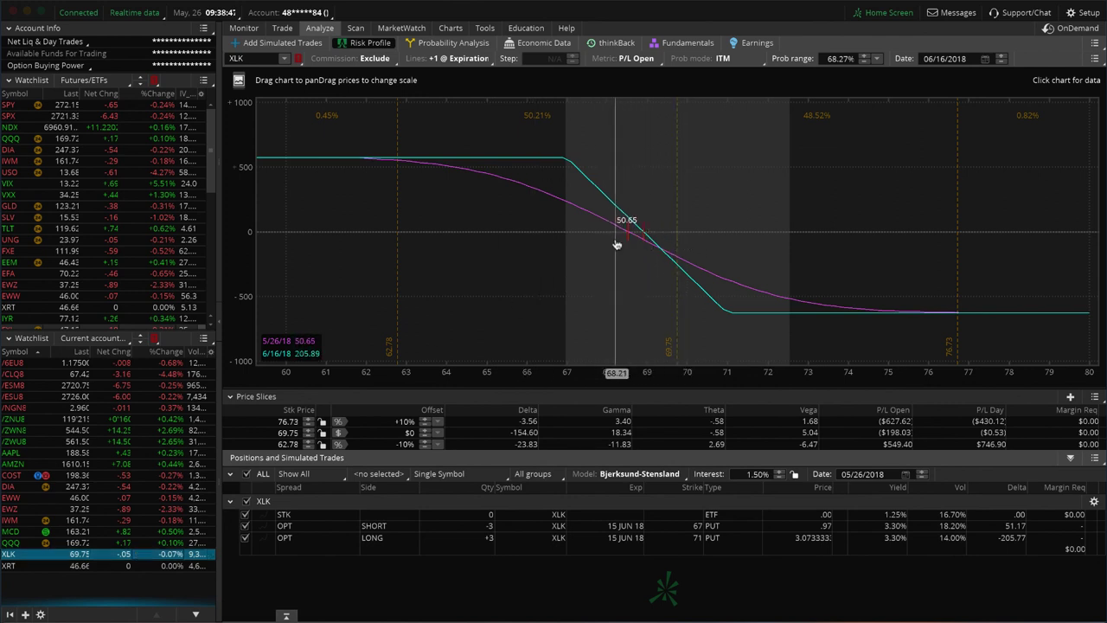
left_click(137, 568)
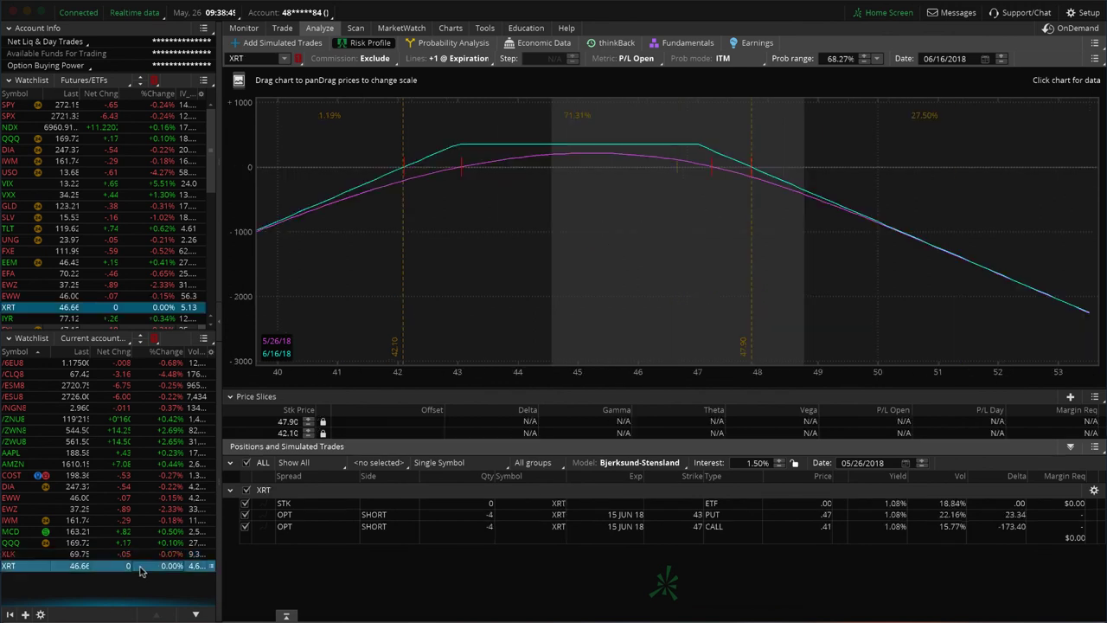